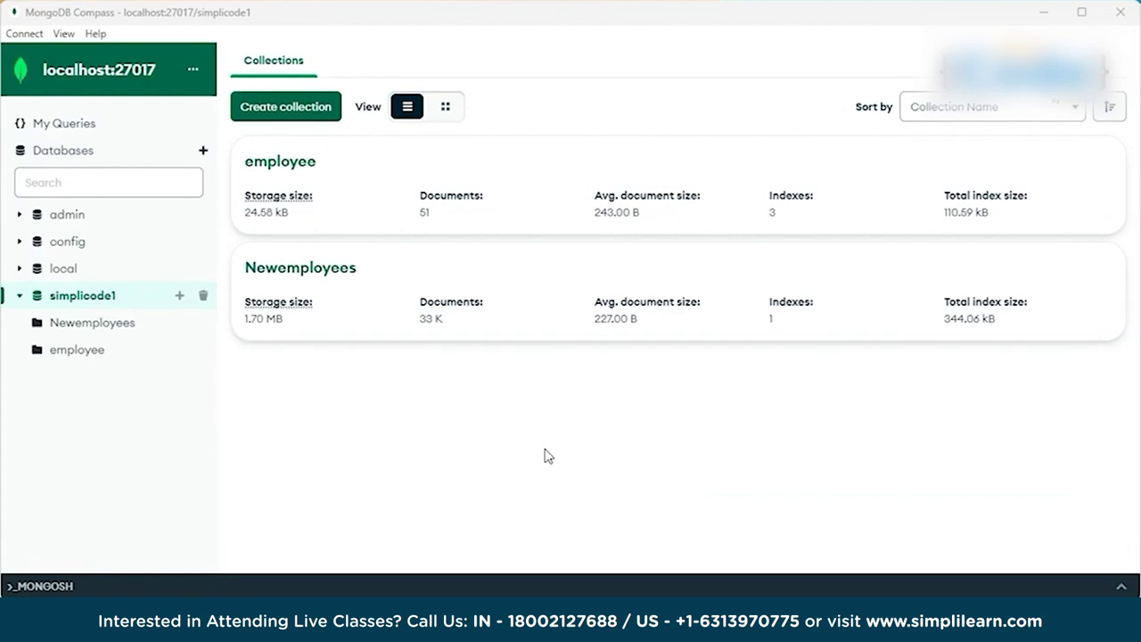
Open the Newemployees collection and review its documents, collection statistics and existing indexes.
click(524, 312)
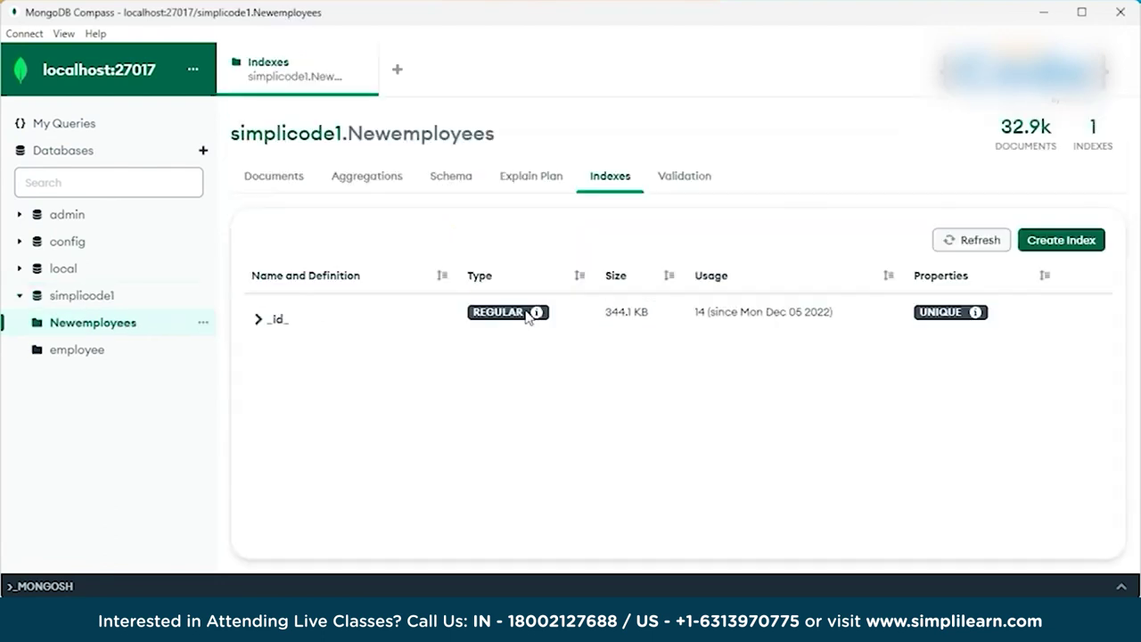
click(383, 455)
click(276, 171)
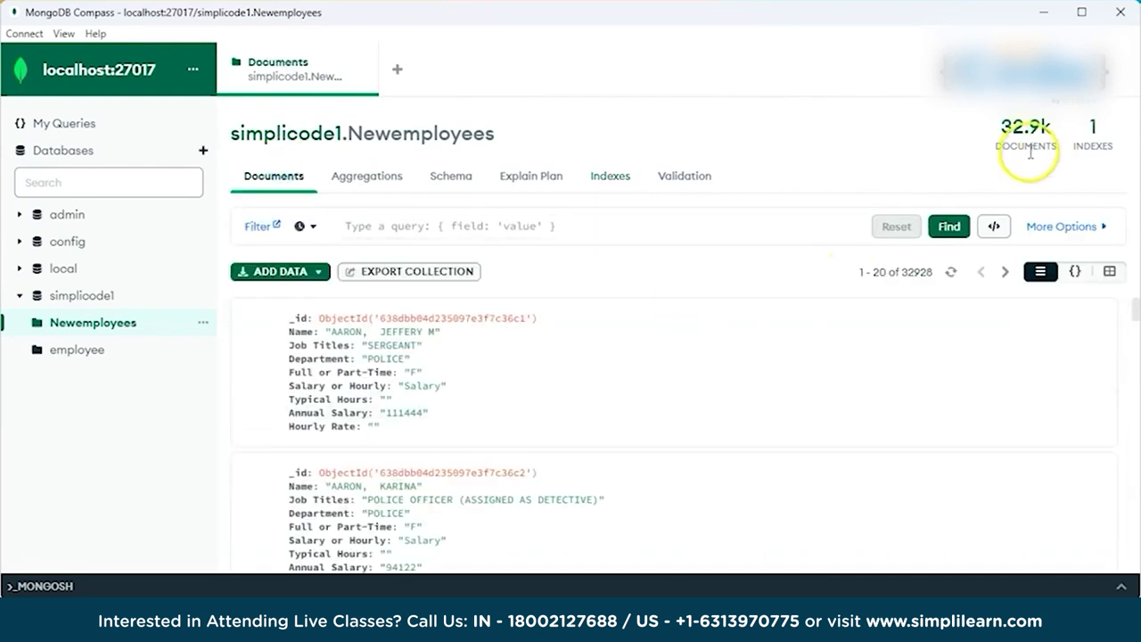
mouse_move(1029, 132)
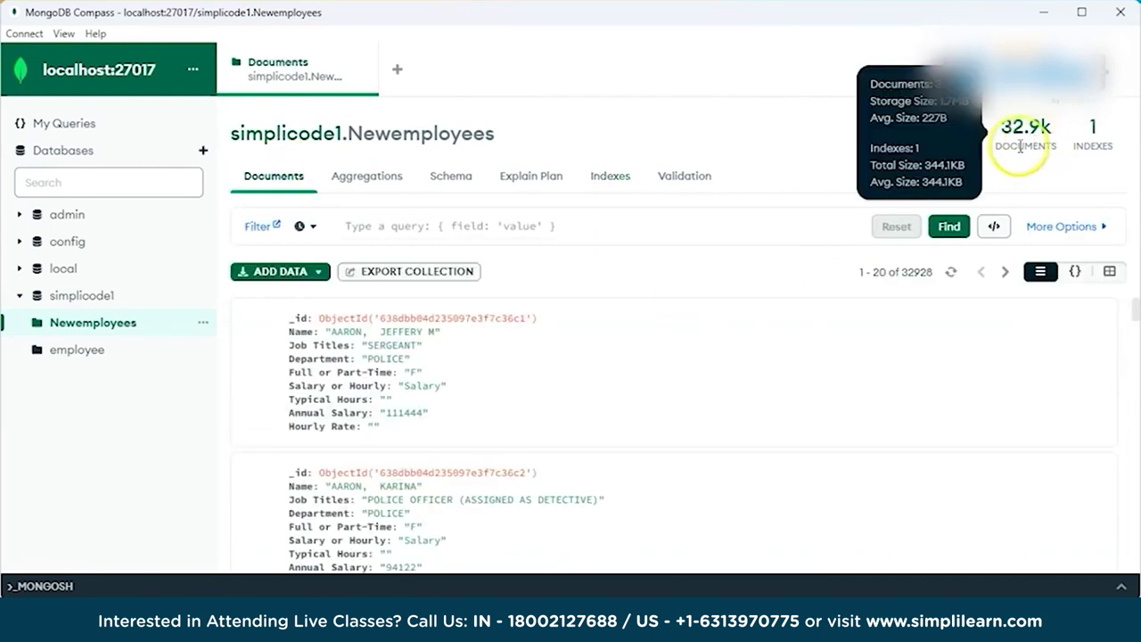
mouse_move(1084, 152)
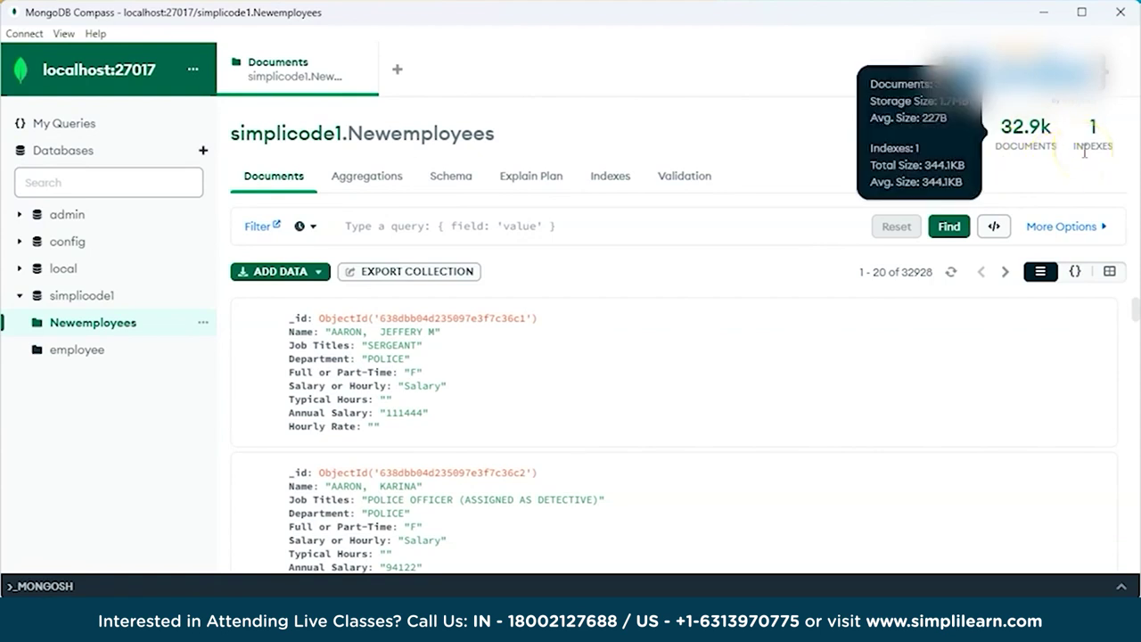
click(625, 187)
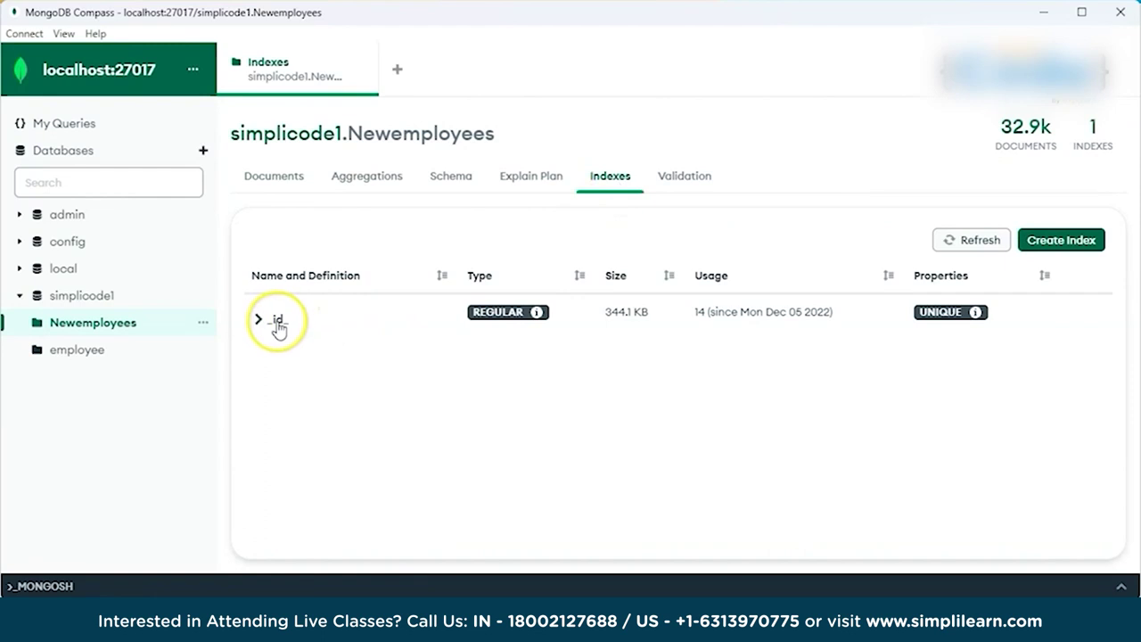
click(283, 178)
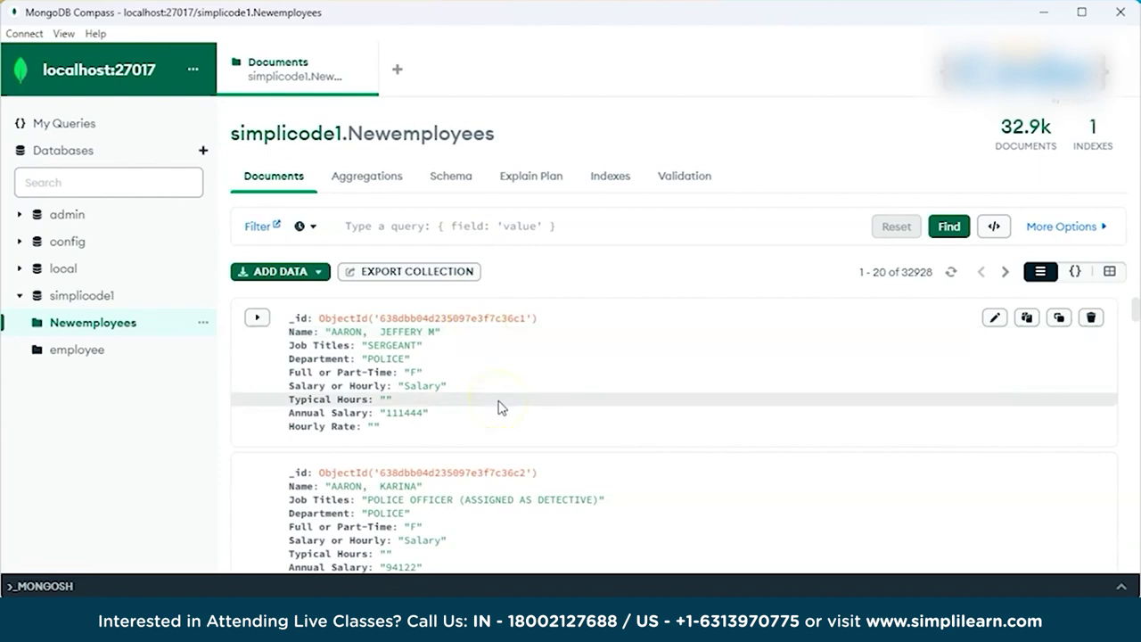
click(428, 228)
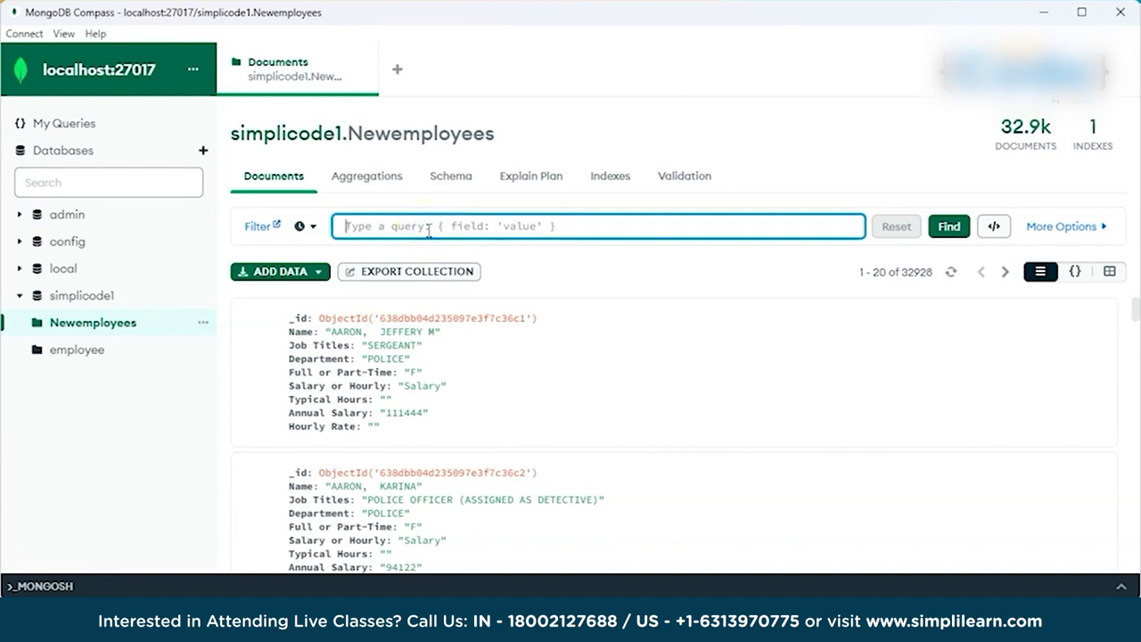
text({)
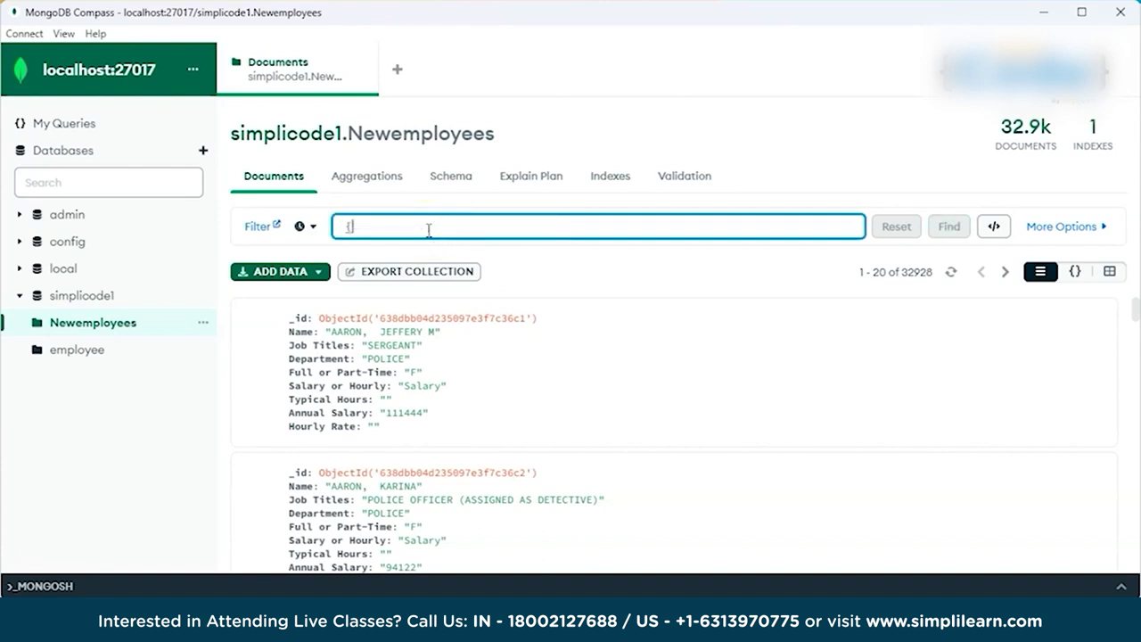
text(Name:)
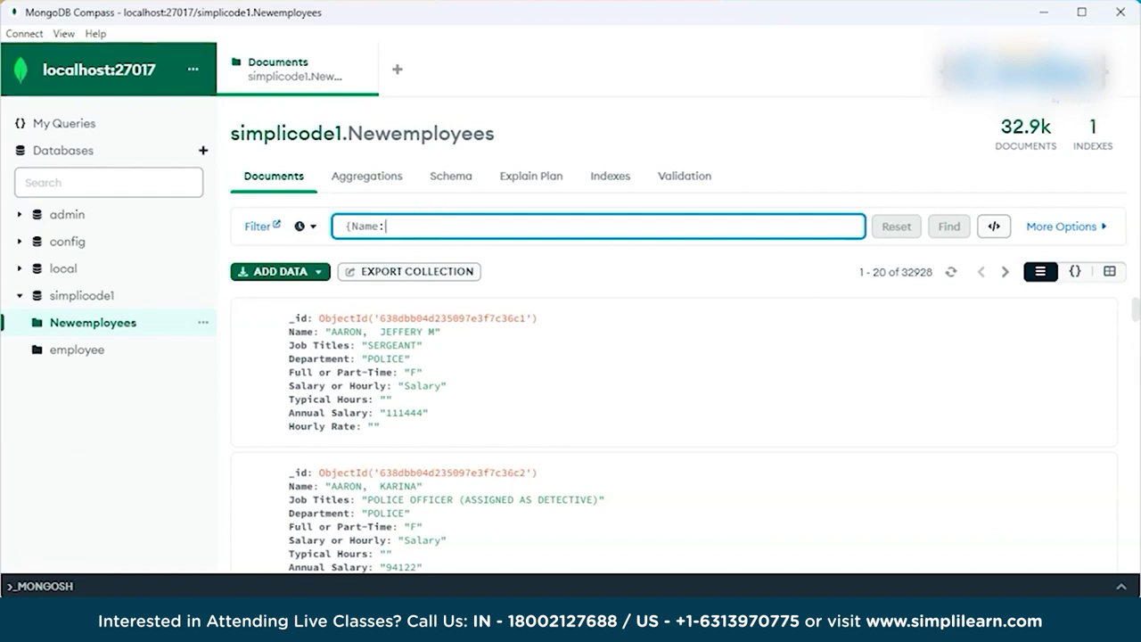
key(ctrl+a)
key(BackSpace)
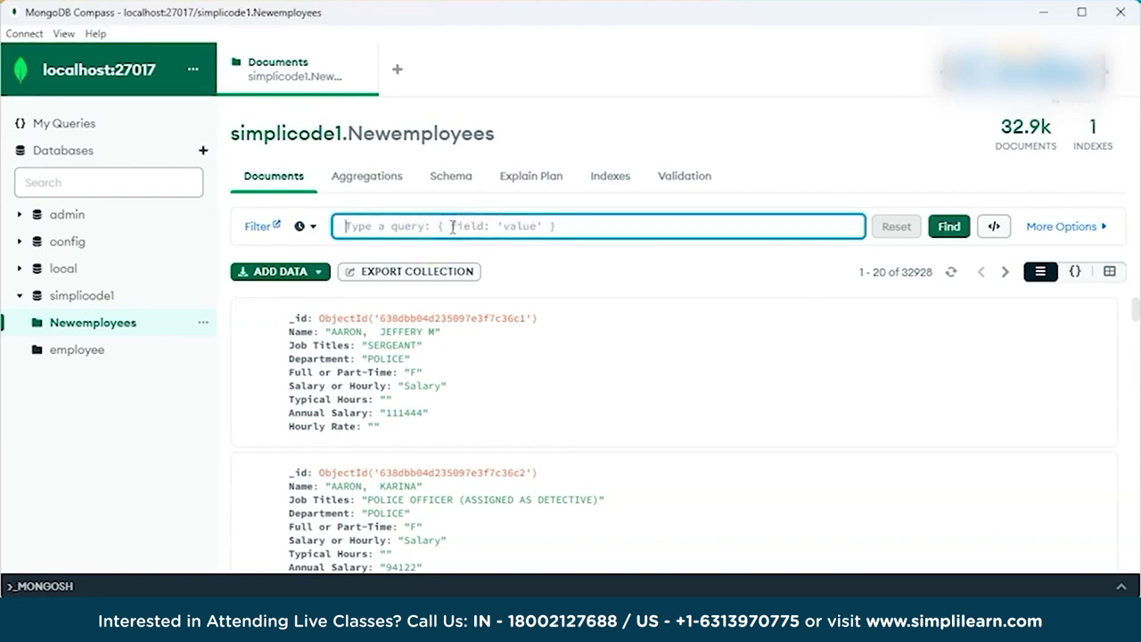
Filter the Newemployees documents with the query {Department : 'POLICE'} and browse the matching records.
text({Depa)
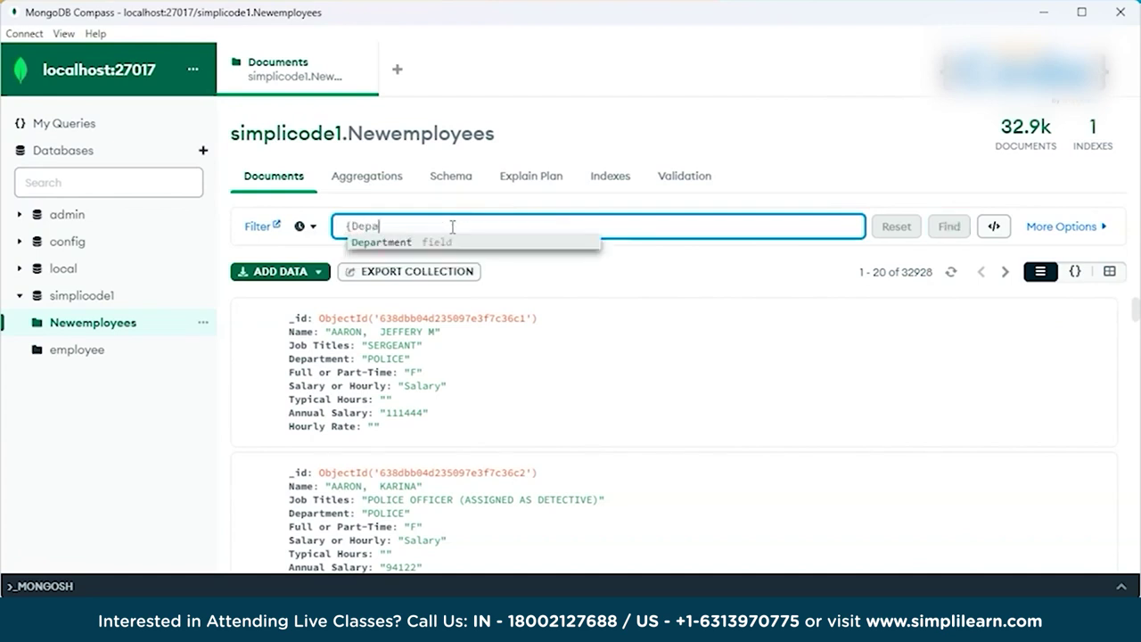
key(Return)
text(: )
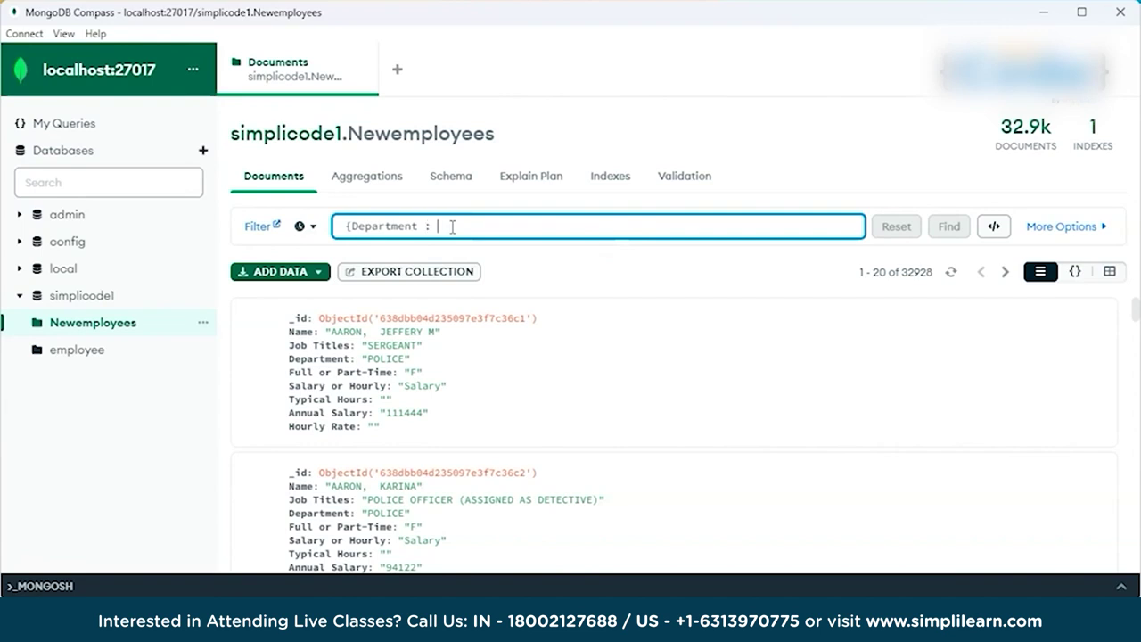
text(")
text(POLICE')
text(})
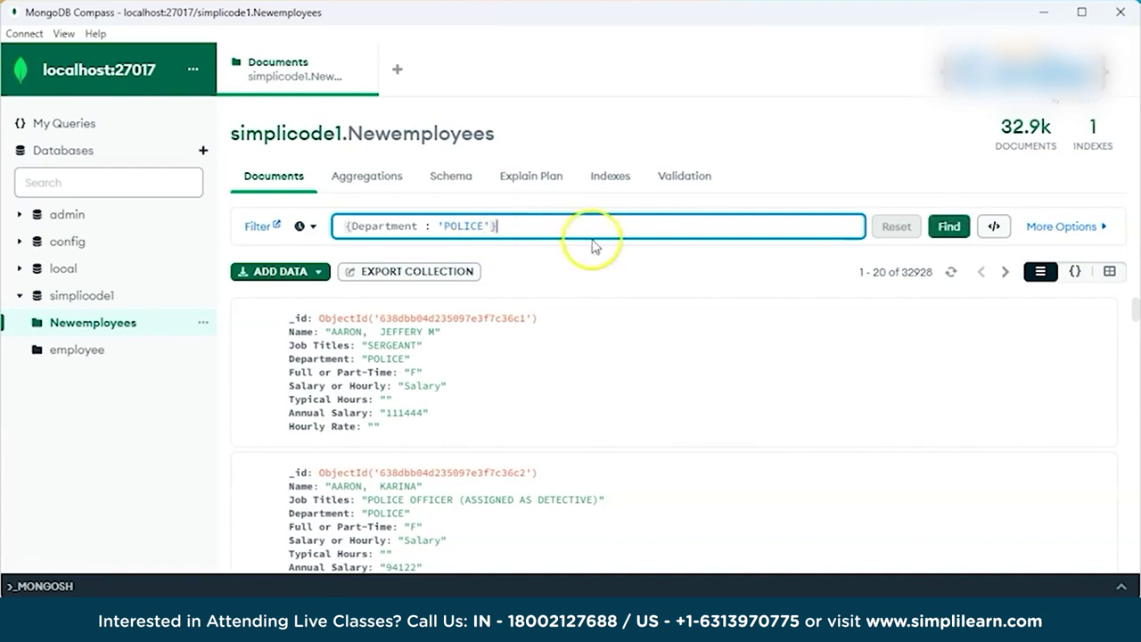
click(949, 226)
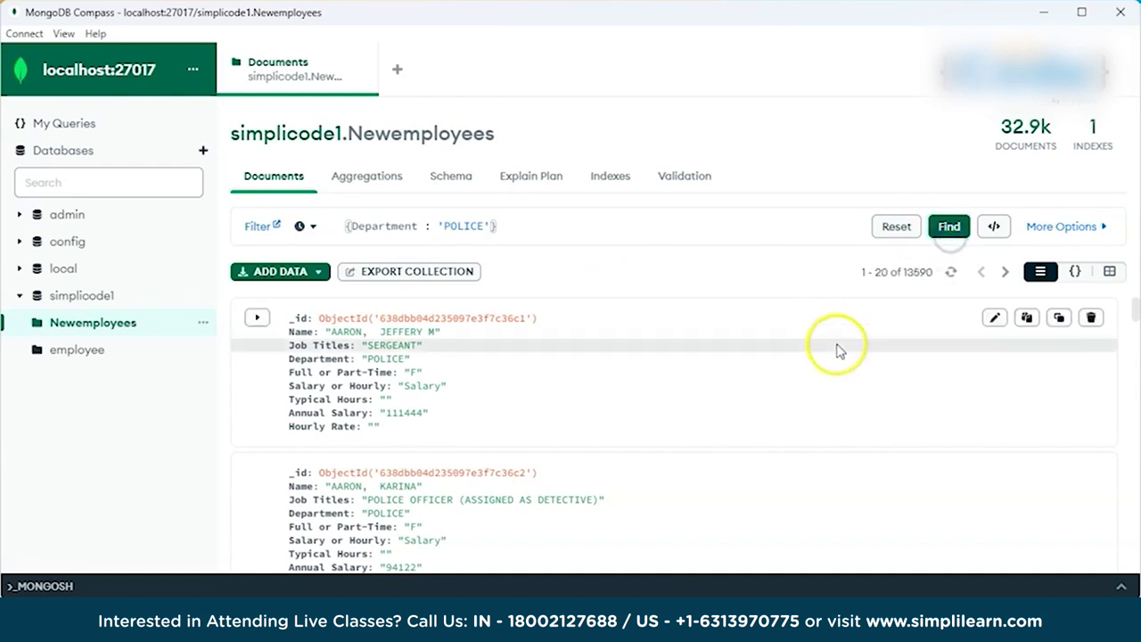
scroll(488, 457, down, 3)
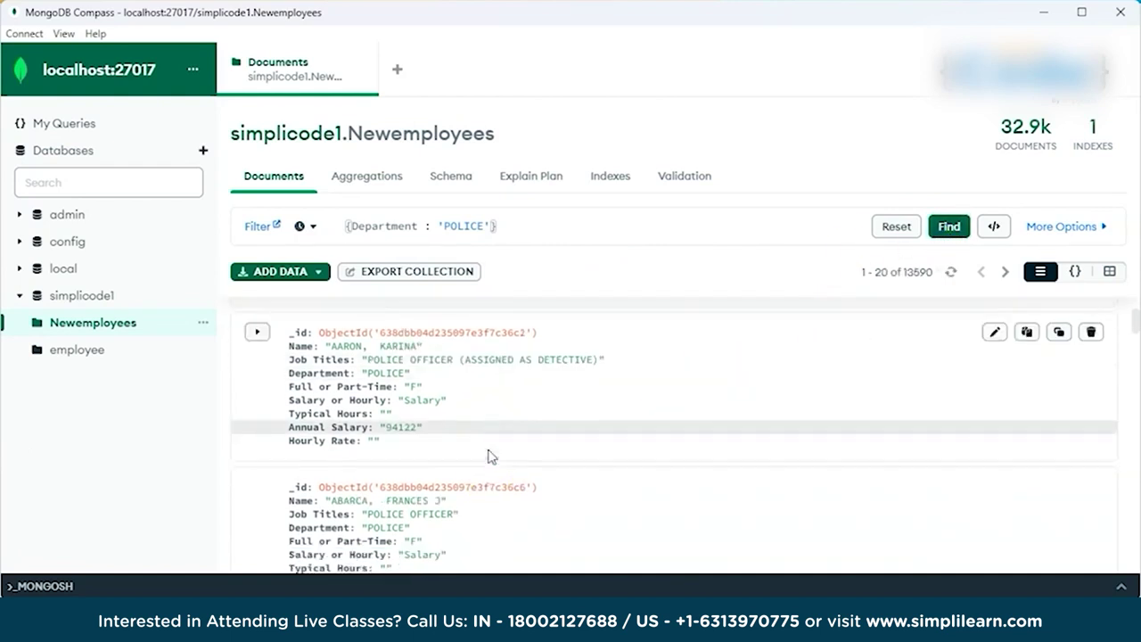
scroll(488, 456, down, 2)
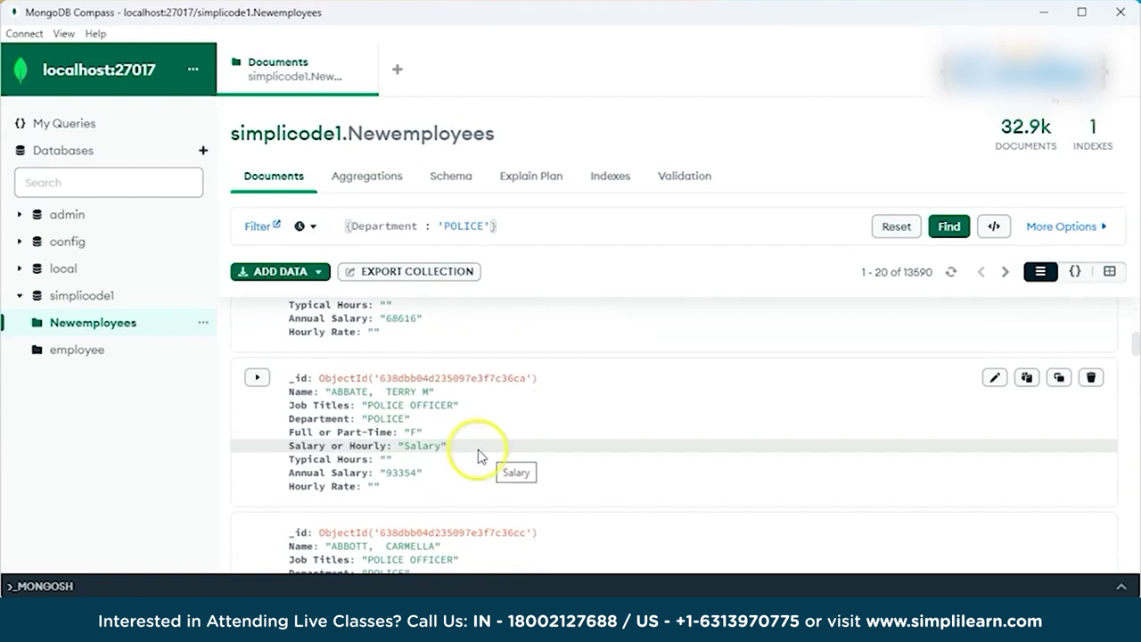
scroll(459, 433, down, 2)
scroll(348, 445, up, 1)
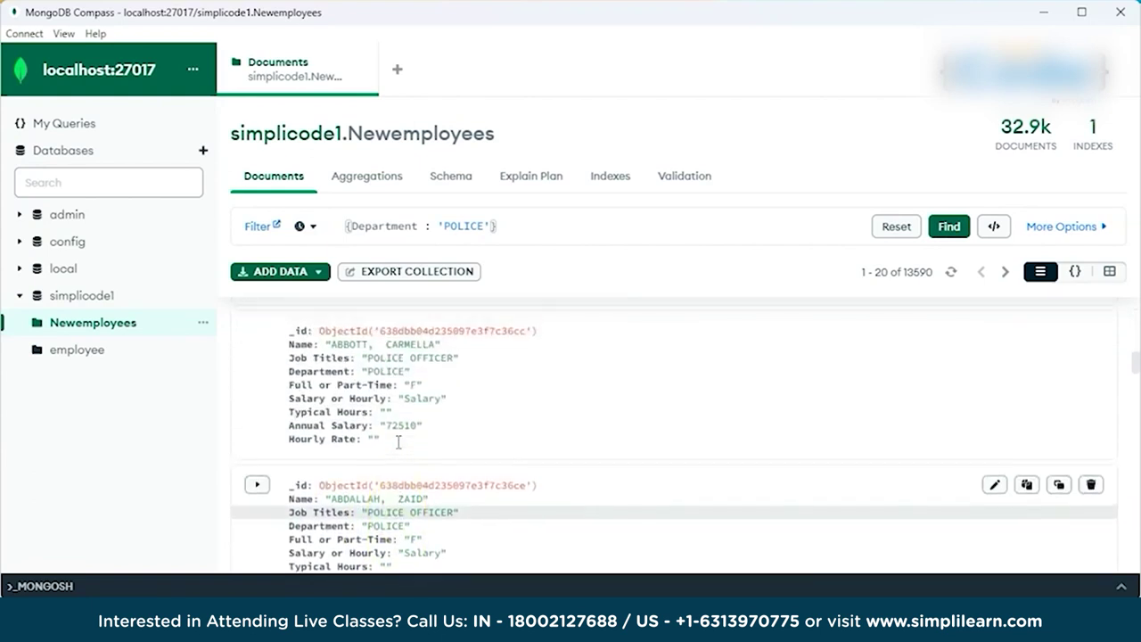
Run the explain plan for the Department query and examine its performance summary and scan stage.
click(519, 178)
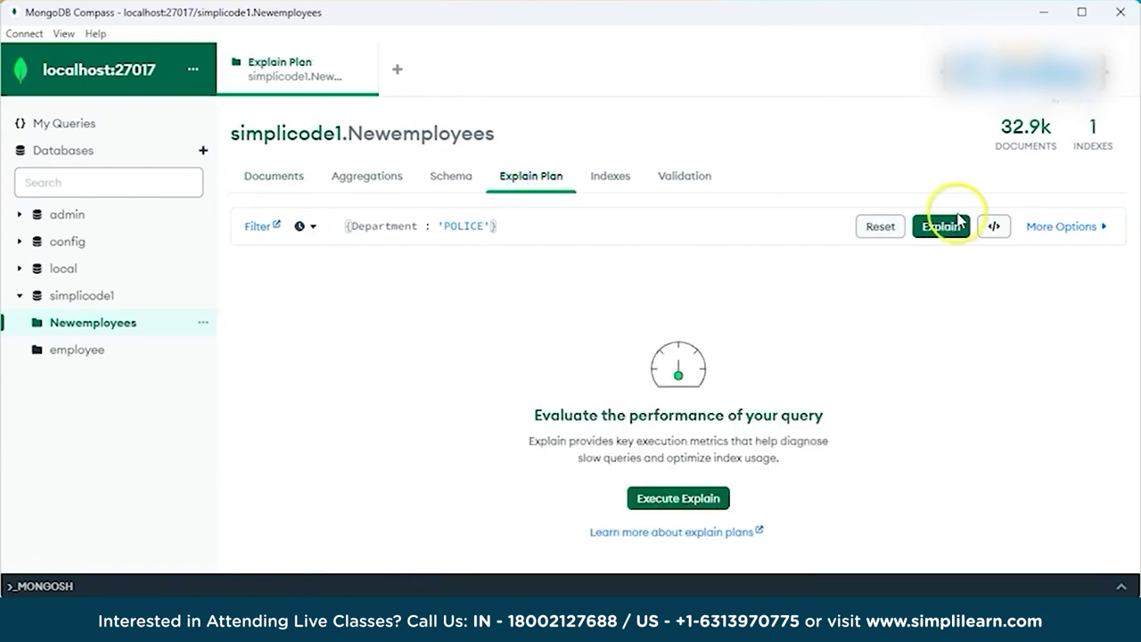
click(945, 228)
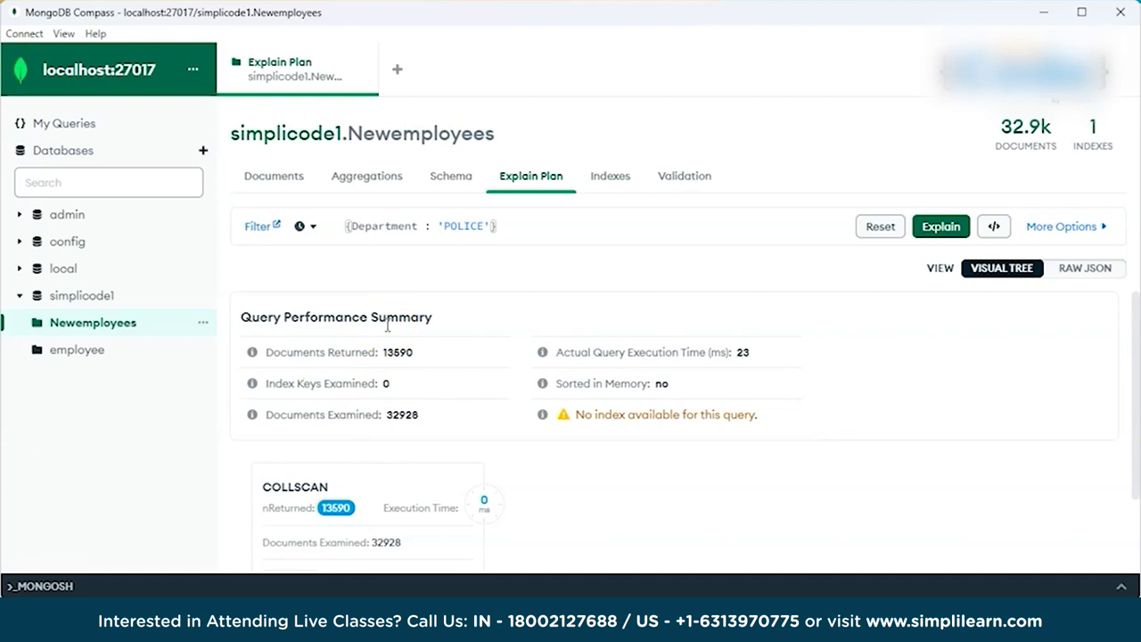
click(274, 178)
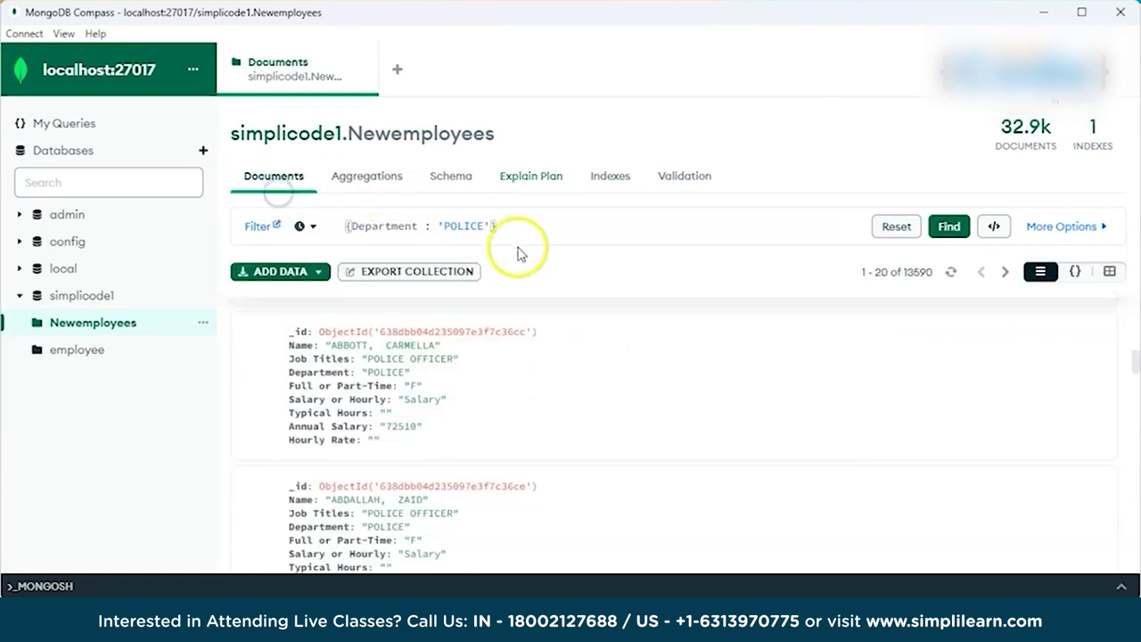
click(526, 176)
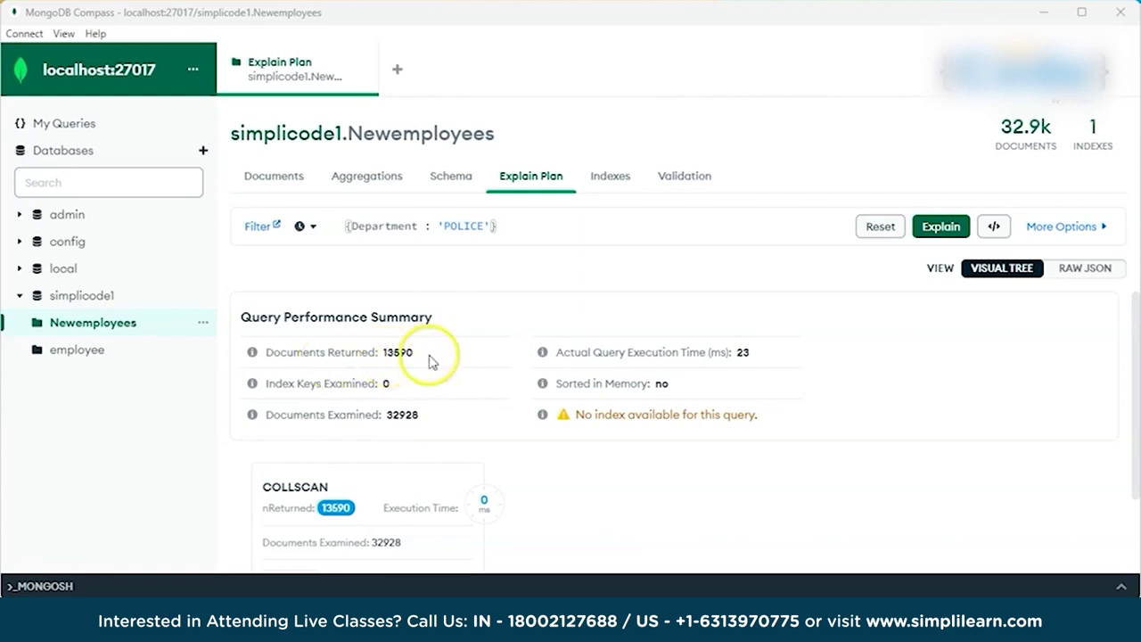
scroll(472, 352, down, 1)
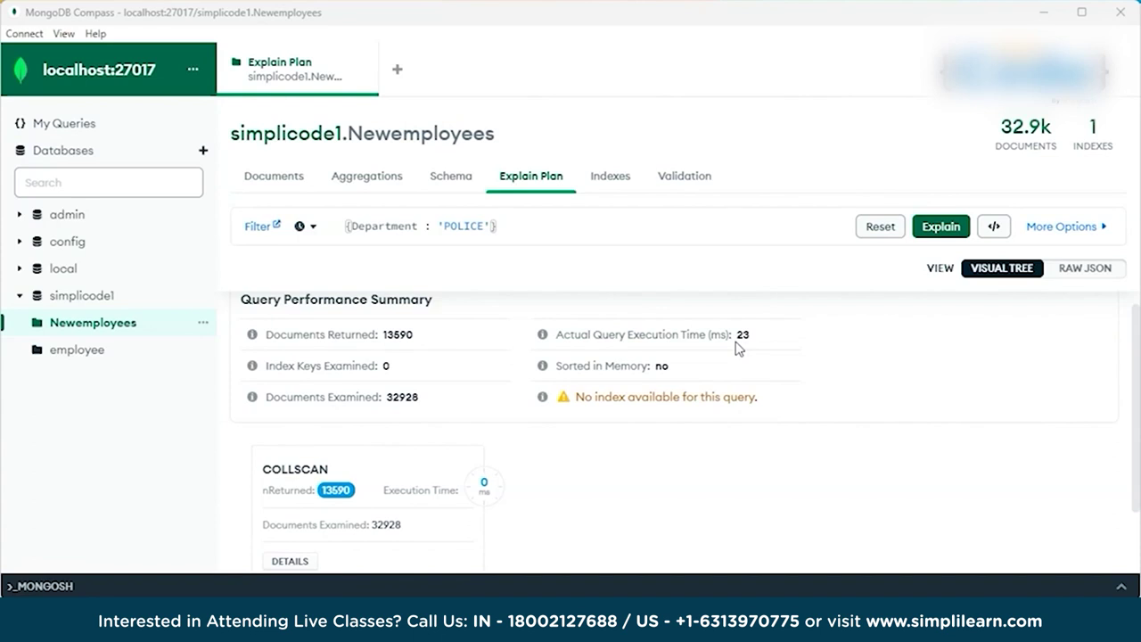
scroll(736, 348, down, 1)
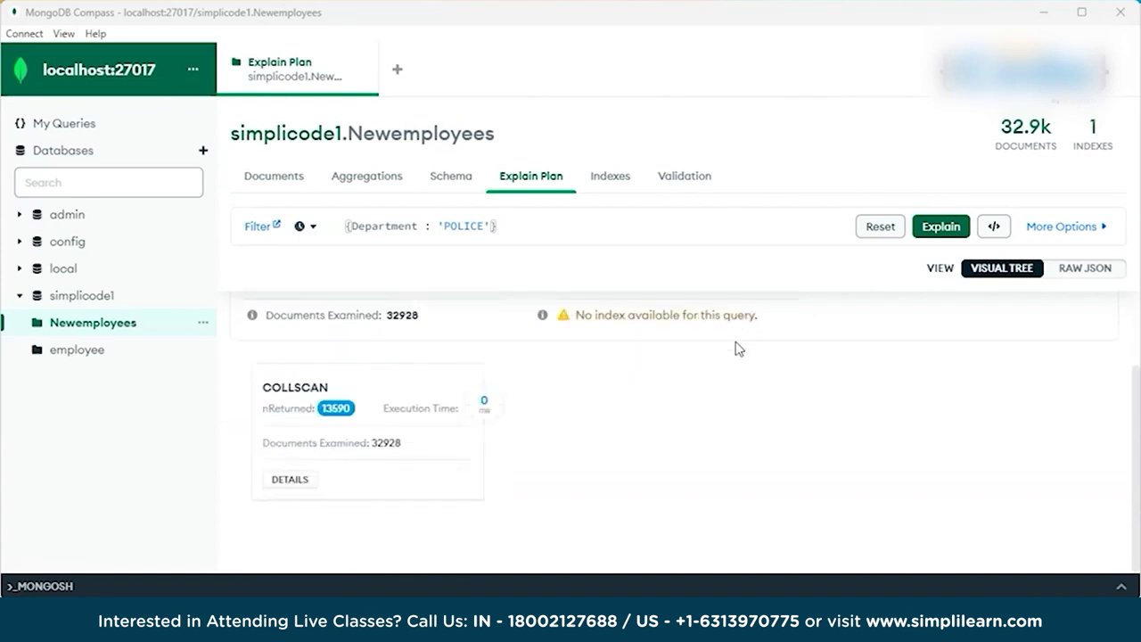
Create an index on the Department field of Newemployees with type 1 (asc).
click(269, 177)
click(638, 178)
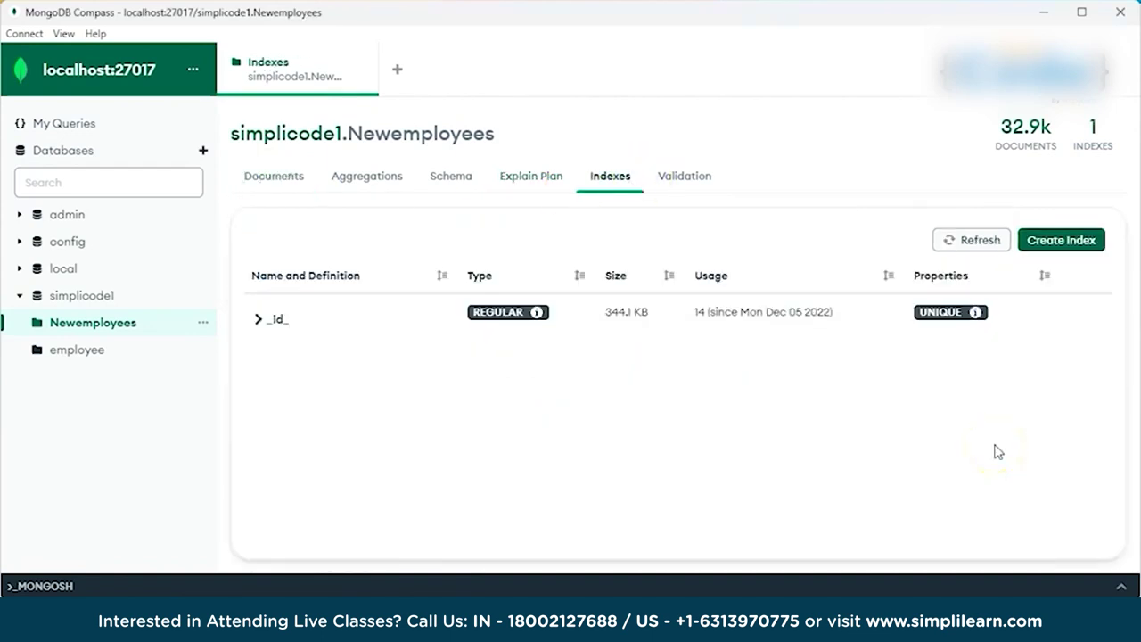
click(1074, 243)
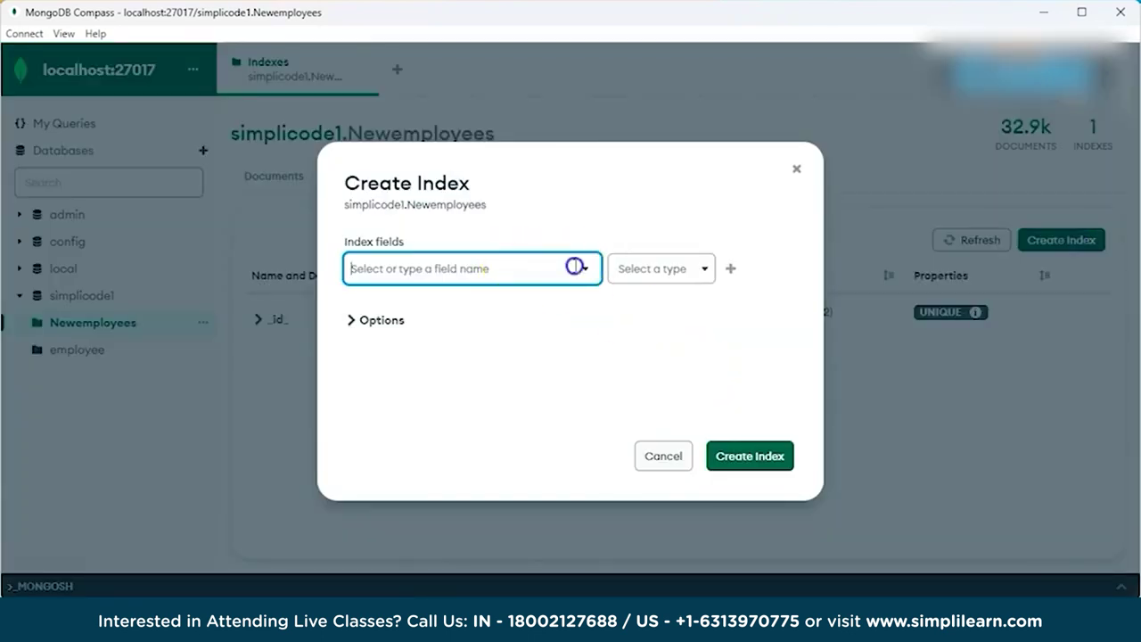
click(576, 268)
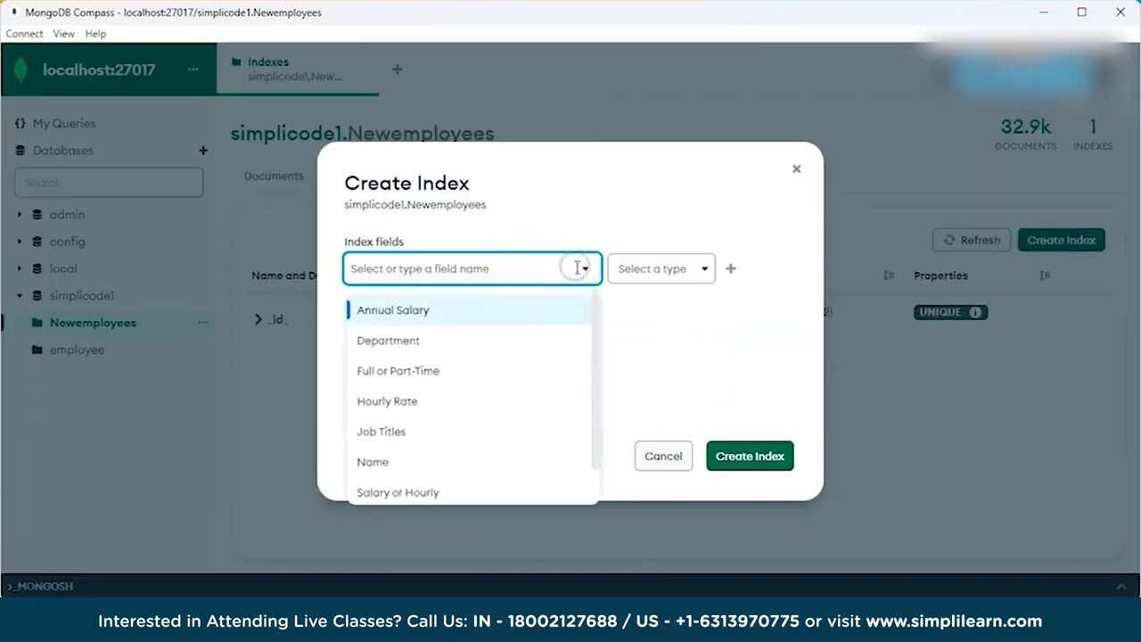
click(447, 346)
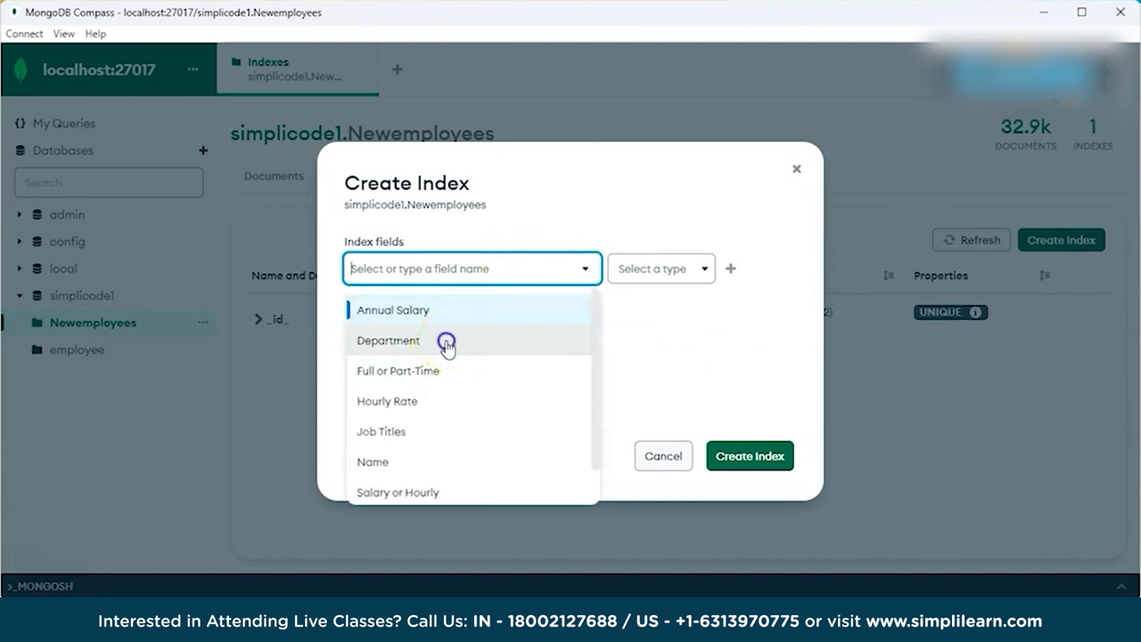
double_click(697, 280)
click(700, 281)
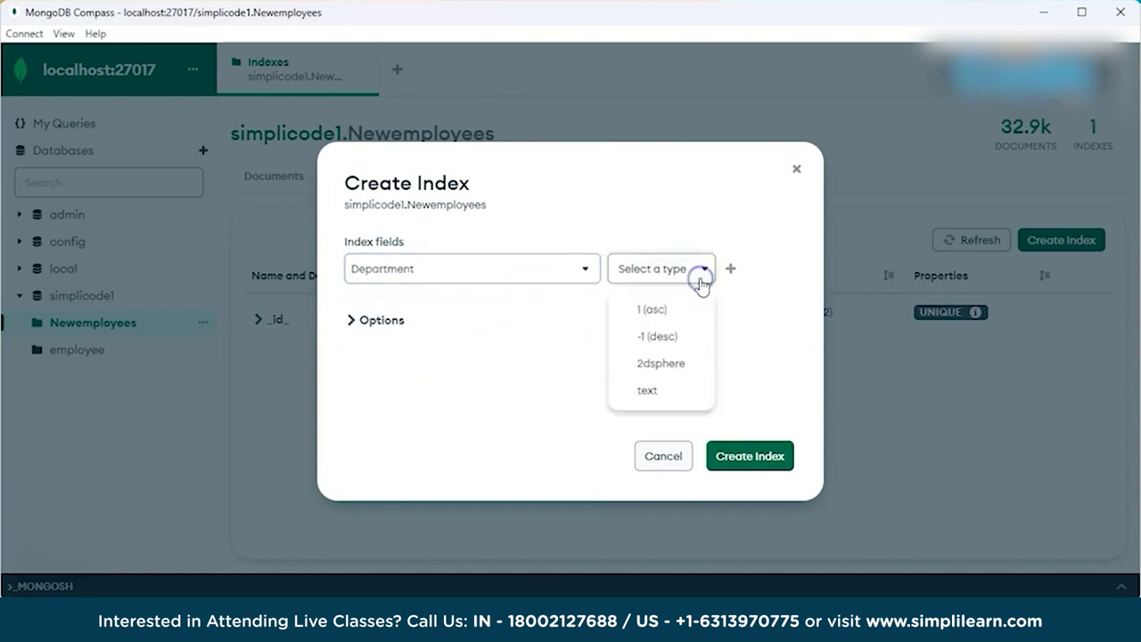
click(667, 312)
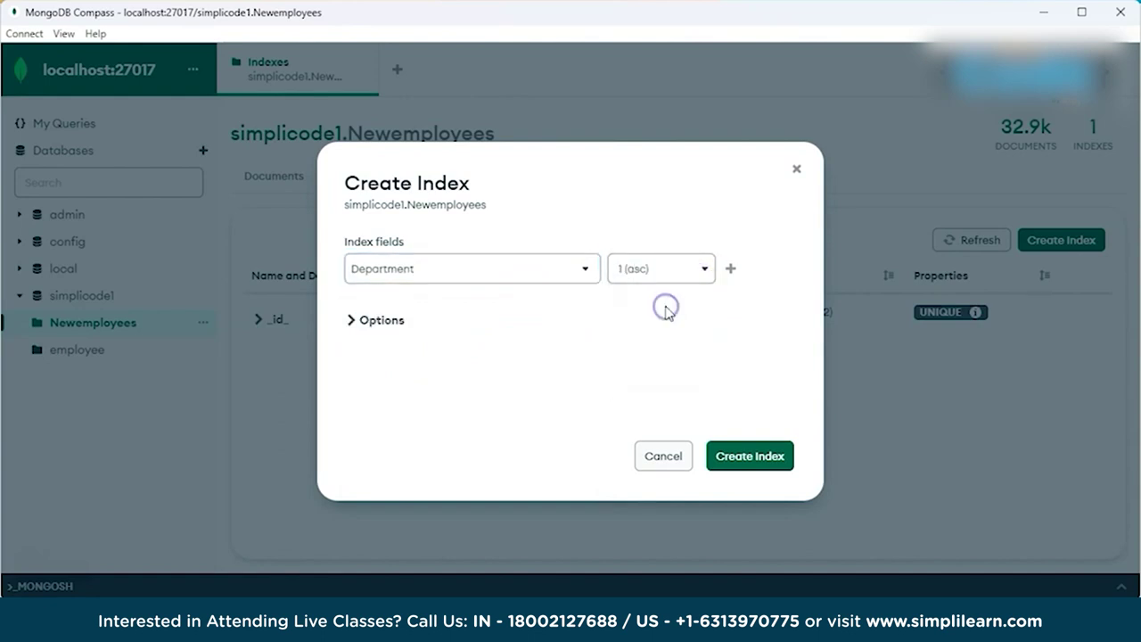
click(754, 467)
click(573, 397)
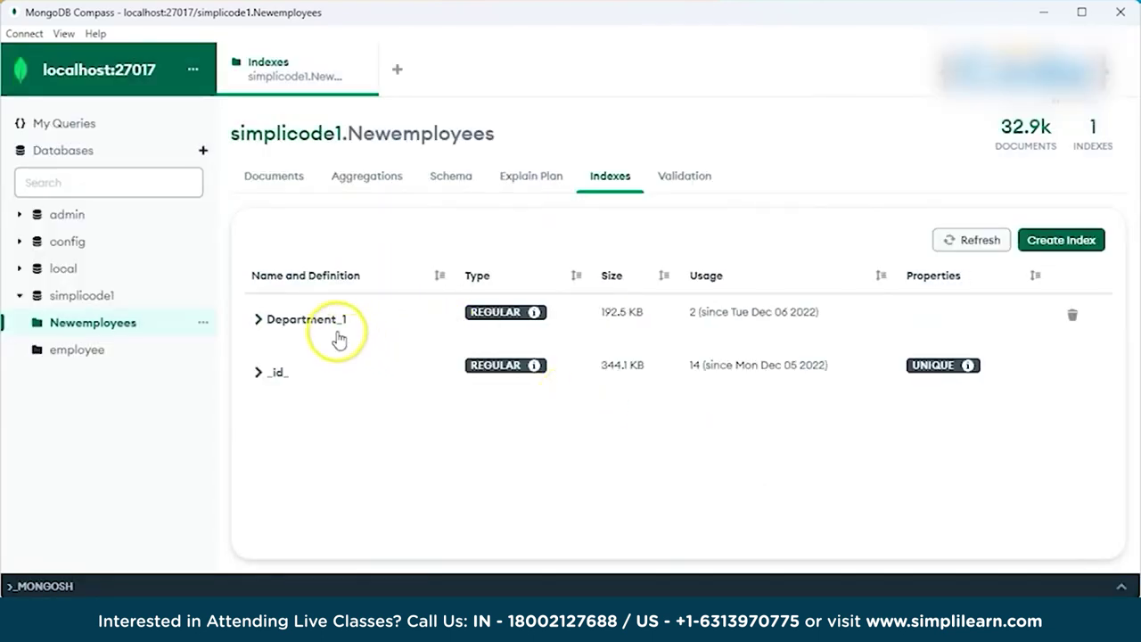
Rerun the {Department : 'POLICE'} query and its explain plan, then examine execution time, documents examined and index usage.
click(297, 195)
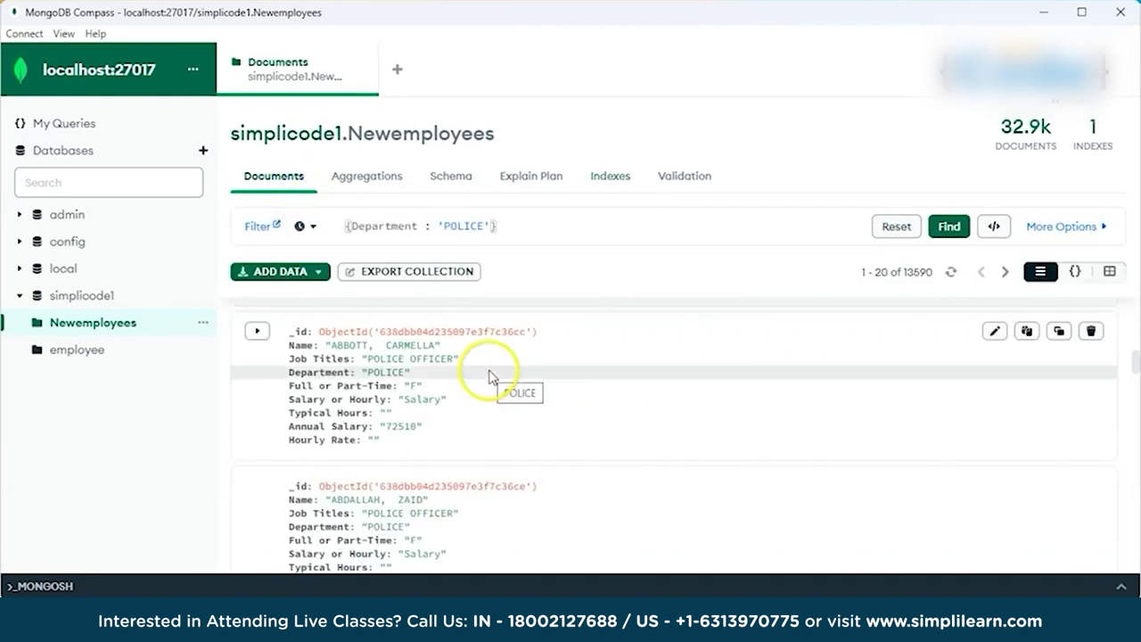
click(522, 229)
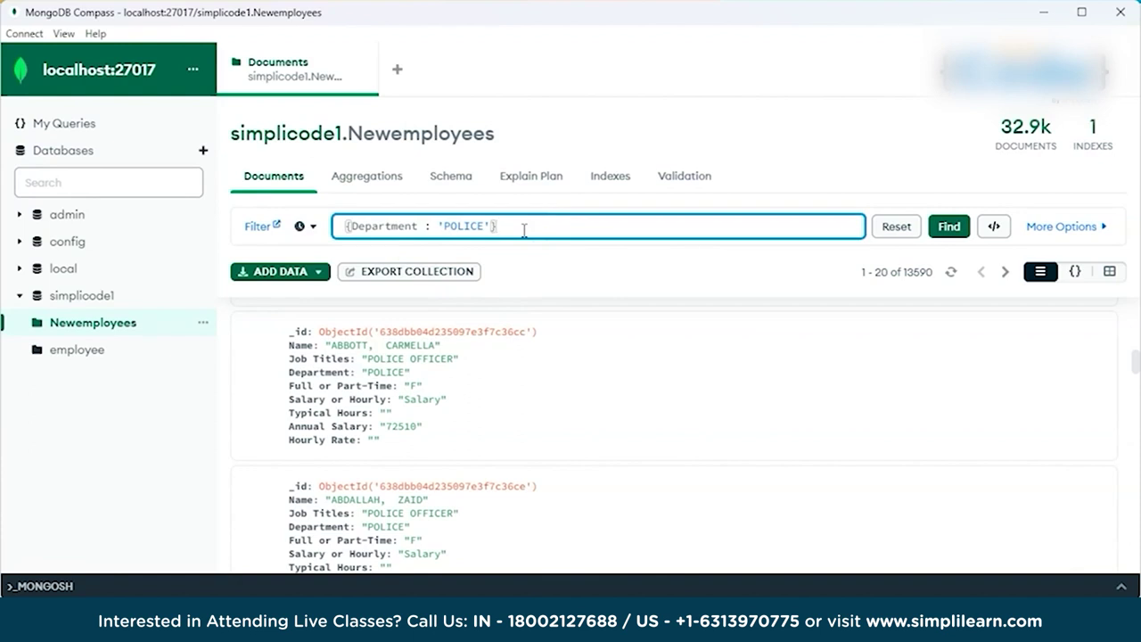
click(950, 227)
click(522, 171)
click(939, 228)
scroll(614, 445, down, 2)
scroll(614, 446, up, 3)
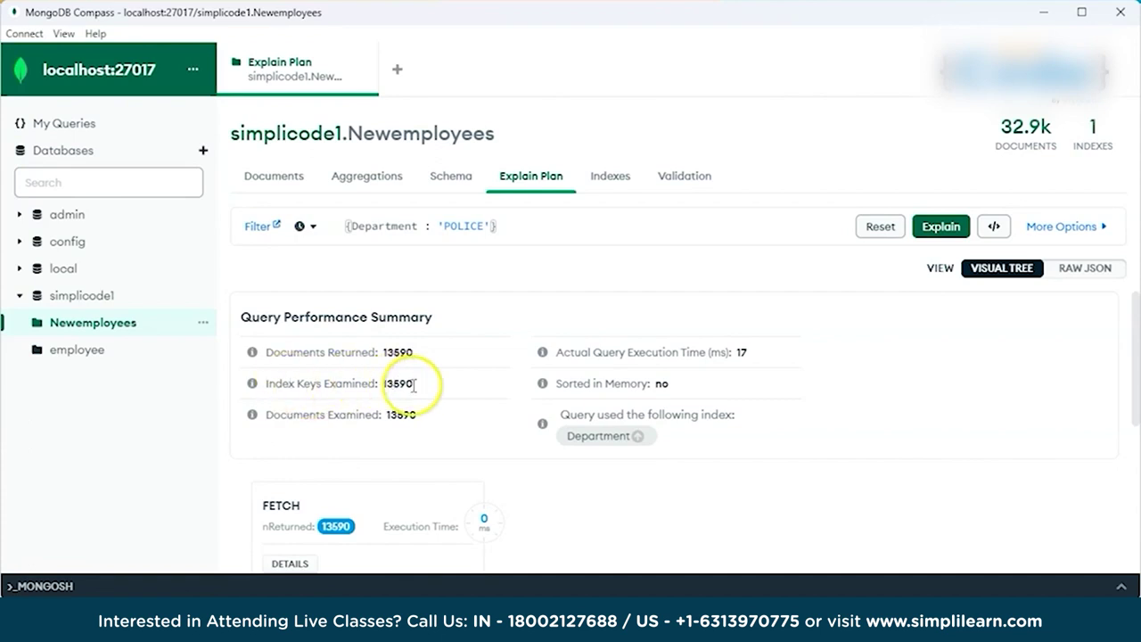
scroll(414, 385, down, 1)
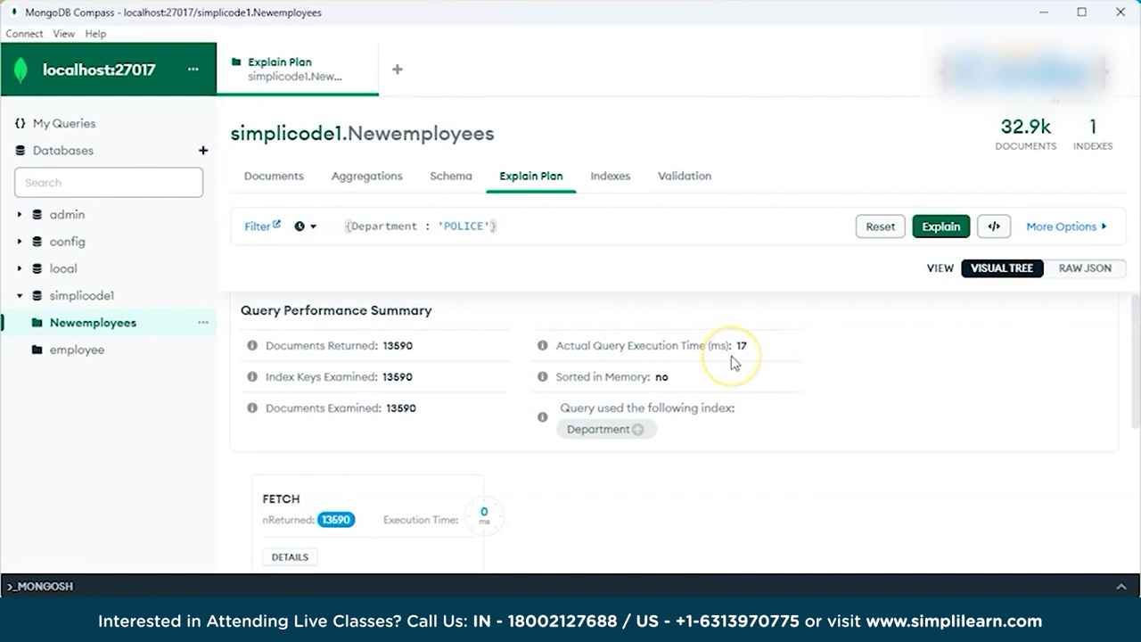
scroll(692, 402, down, 3)
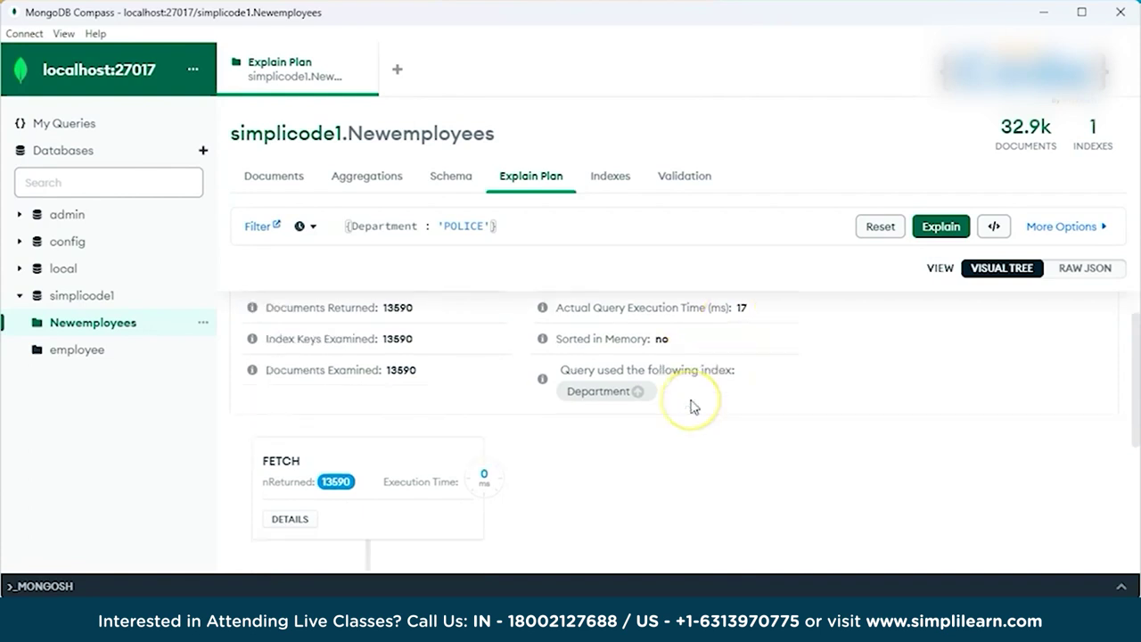
Examine the fetch and index-scan stages and the performance summary in the explain plan of the Department query.
scroll(693, 405, up, 1)
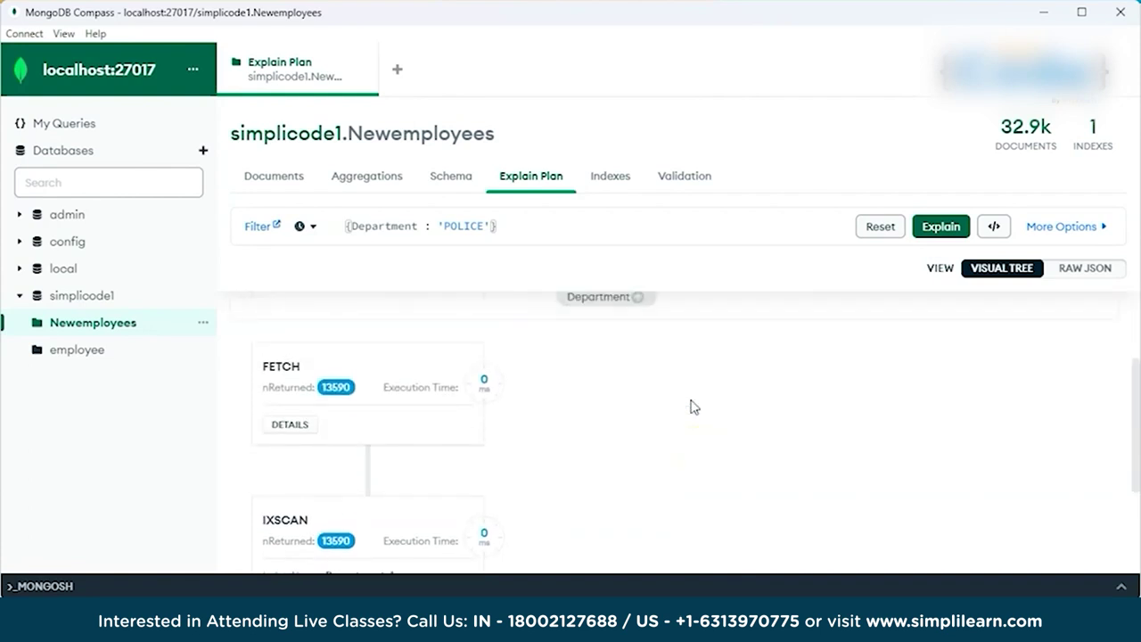
scroll(693, 405, down, 2)
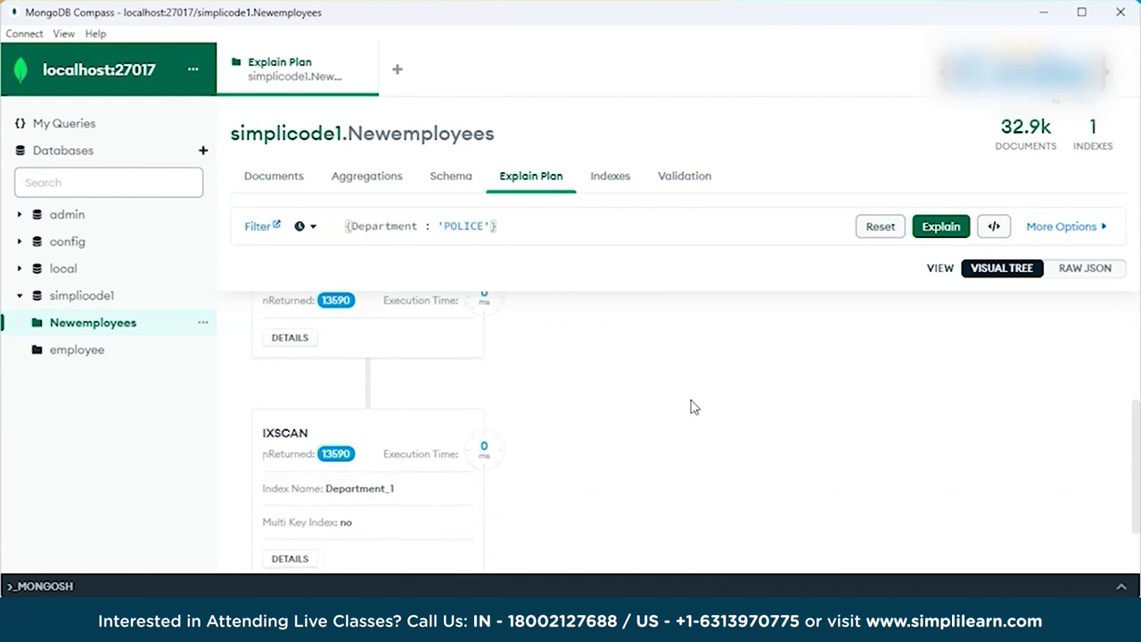
scroll(693, 406, up, 3)
click(587, 386)
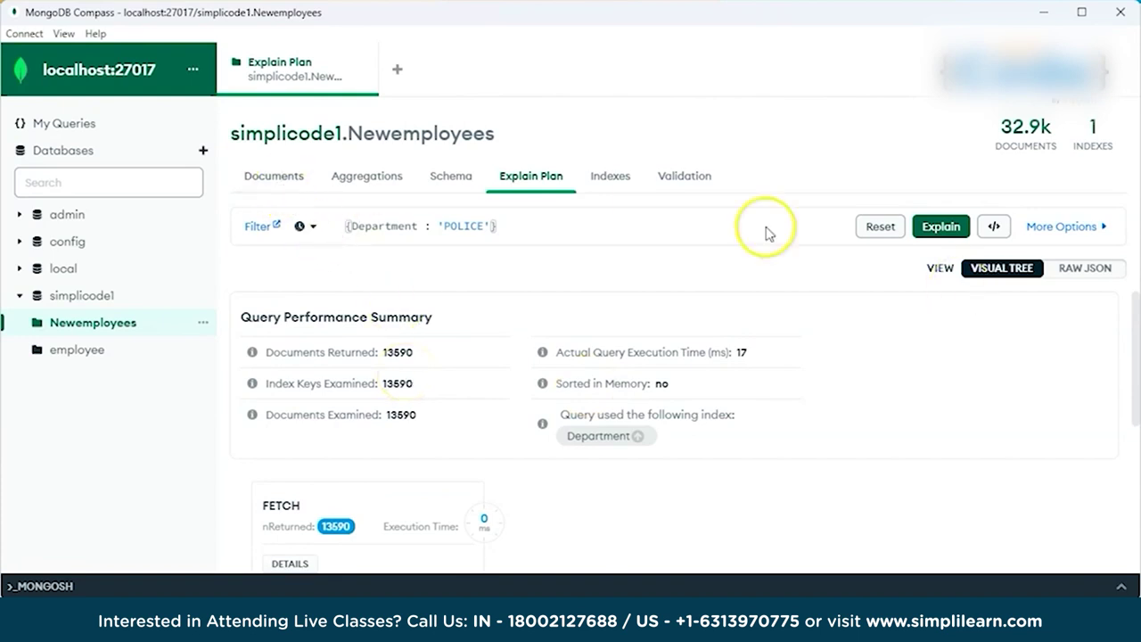
Filter the Newemployees documents with the query {Department : "POLICE" , JobTitles : "SERGEANT"}.
click(283, 165)
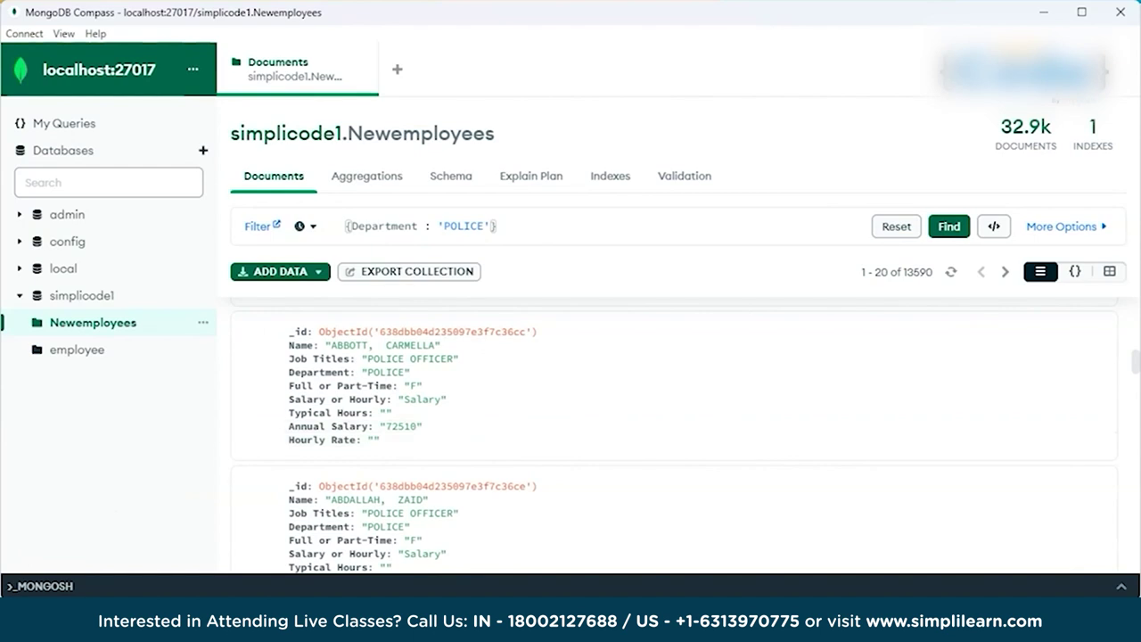
click(500, 225)
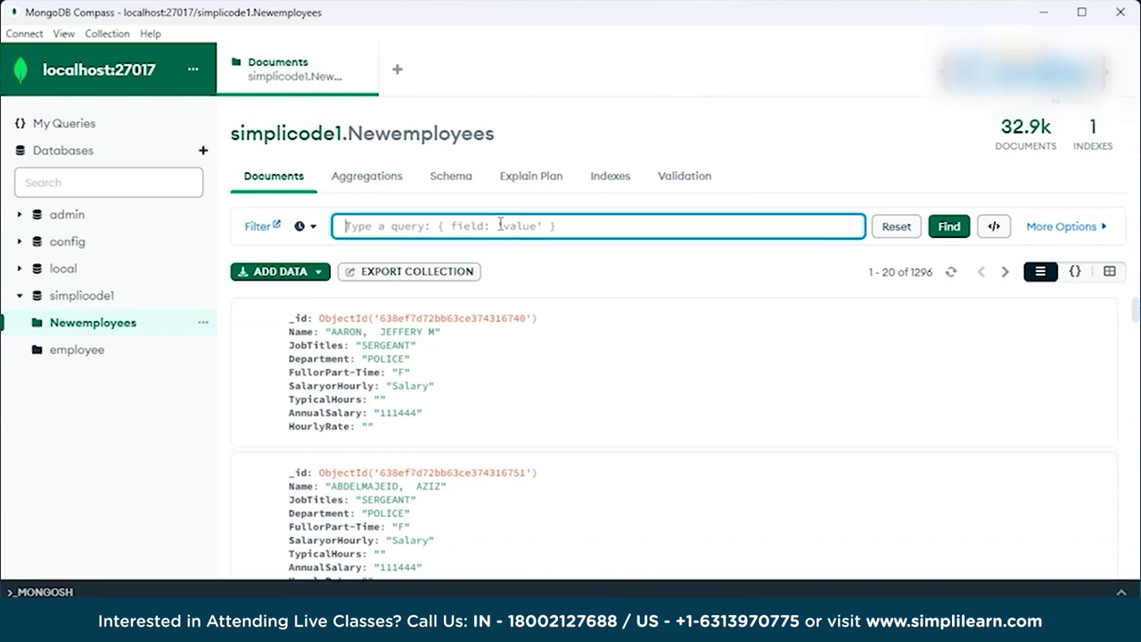
text({DE)
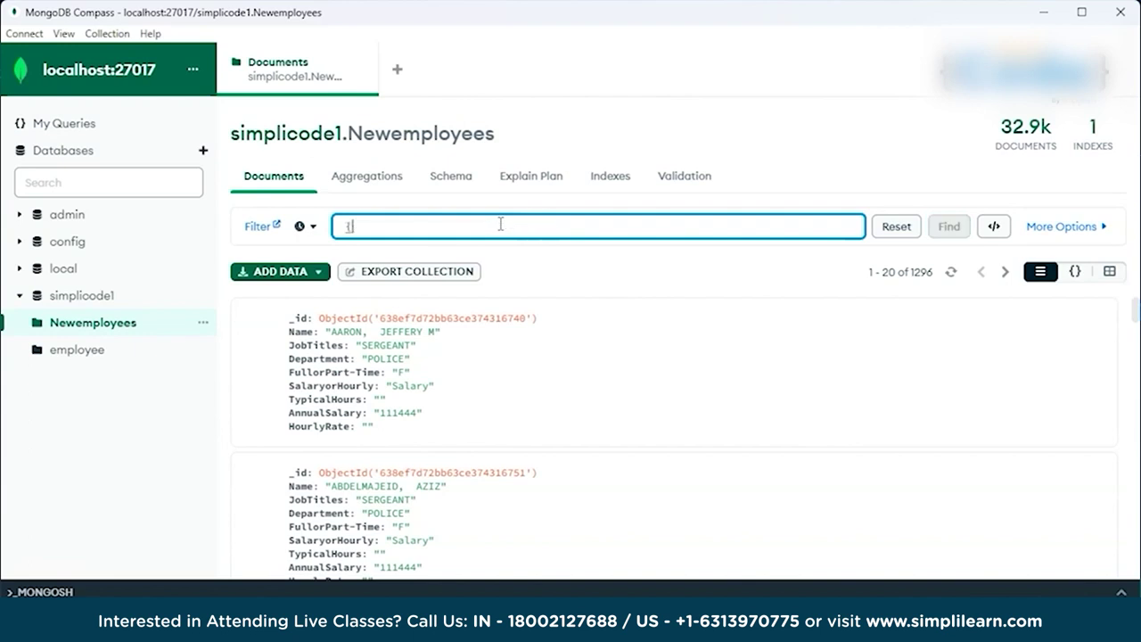
key(Return)
text(: "pol)
key(BackSpace)
key(BackSpace)
key(BackSpace)
text(POLICE")
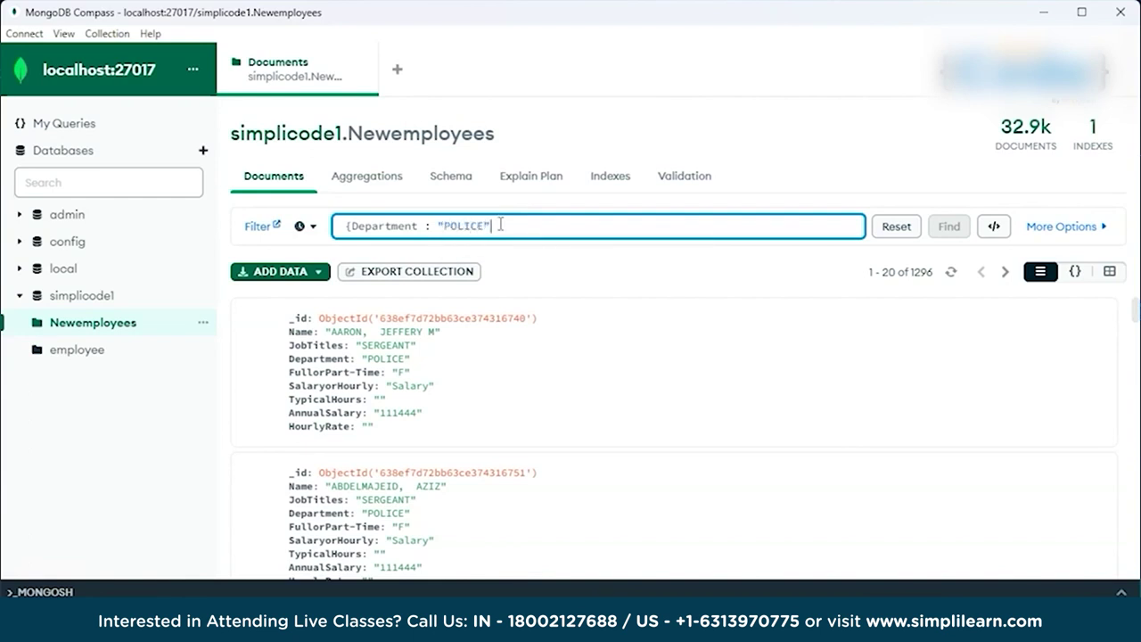
text( , JobTitles : "SE)
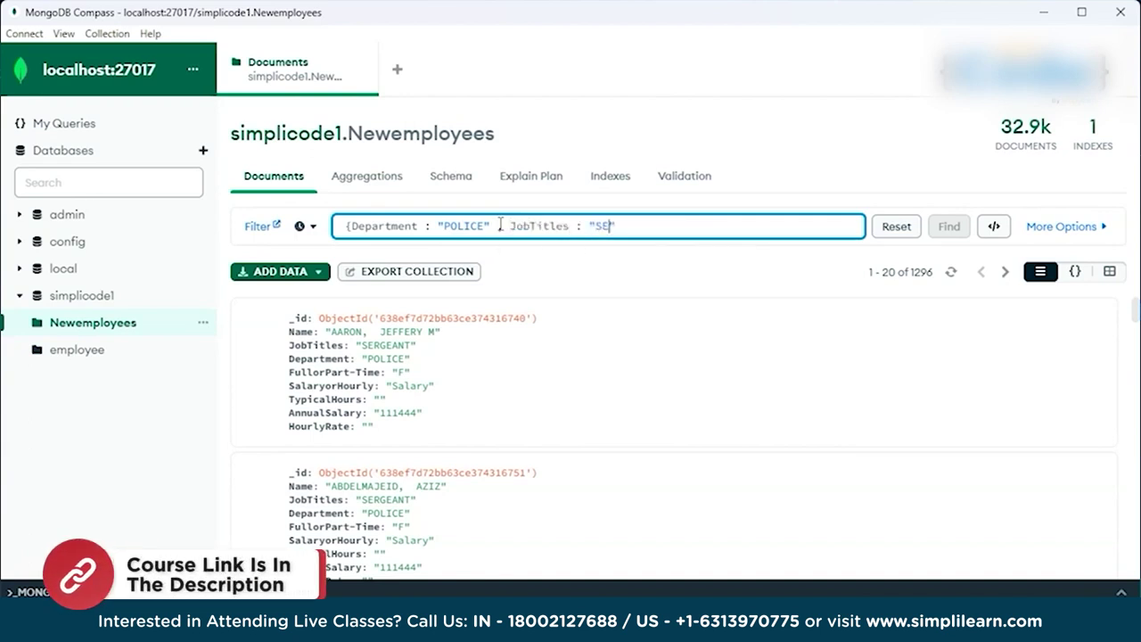
text(RGEANT"})
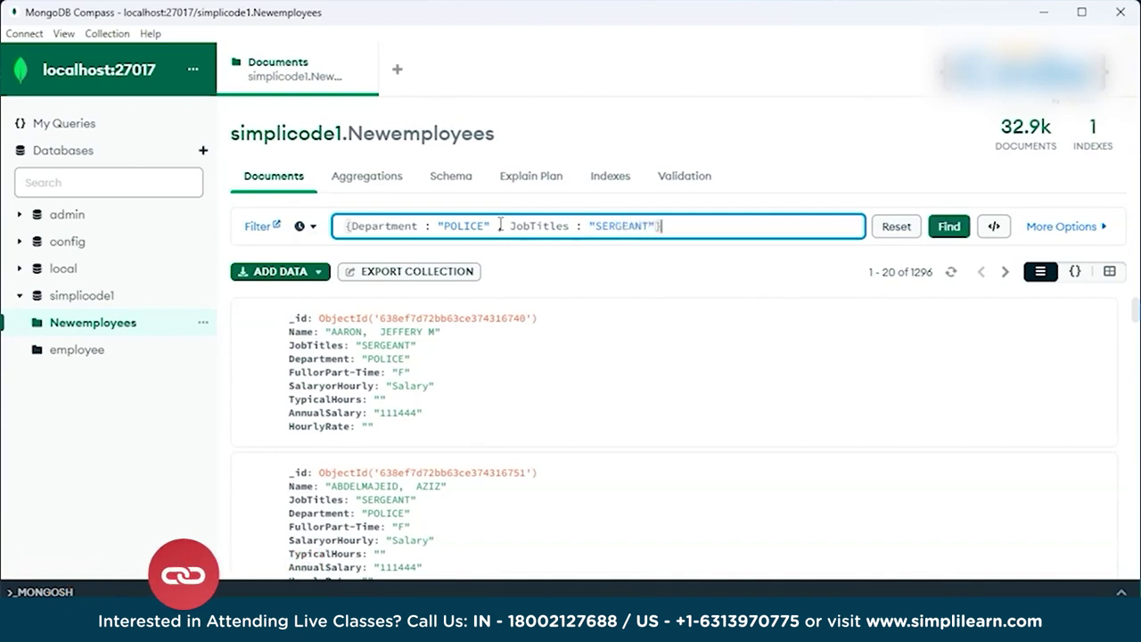
click(948, 226)
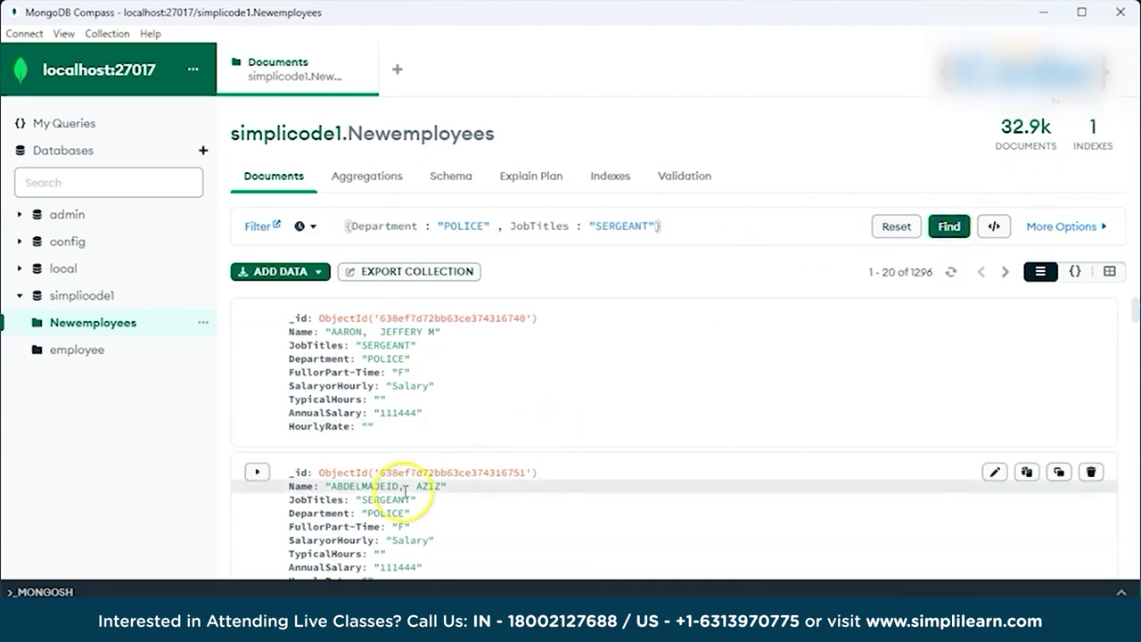
Browse the matching police sergeant documents and run the explain plan for the combined Department and JobTitles query.
scroll(406, 497, down, 2)
scroll(406, 498, down, 1)
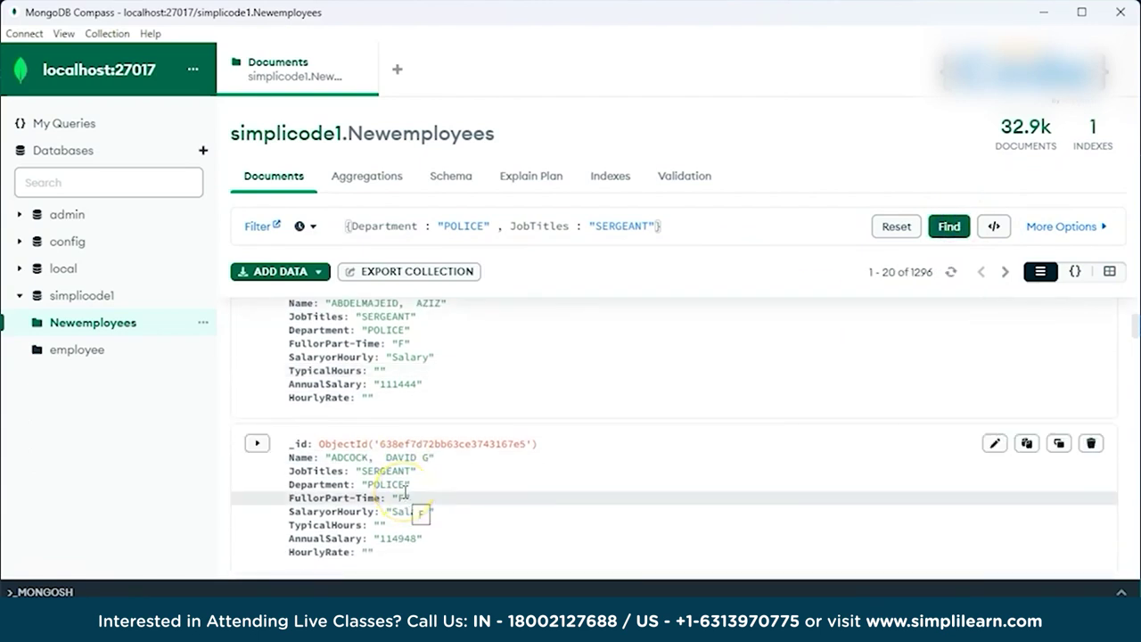
scroll(404, 492, down, 3)
scroll(402, 497, up, 2)
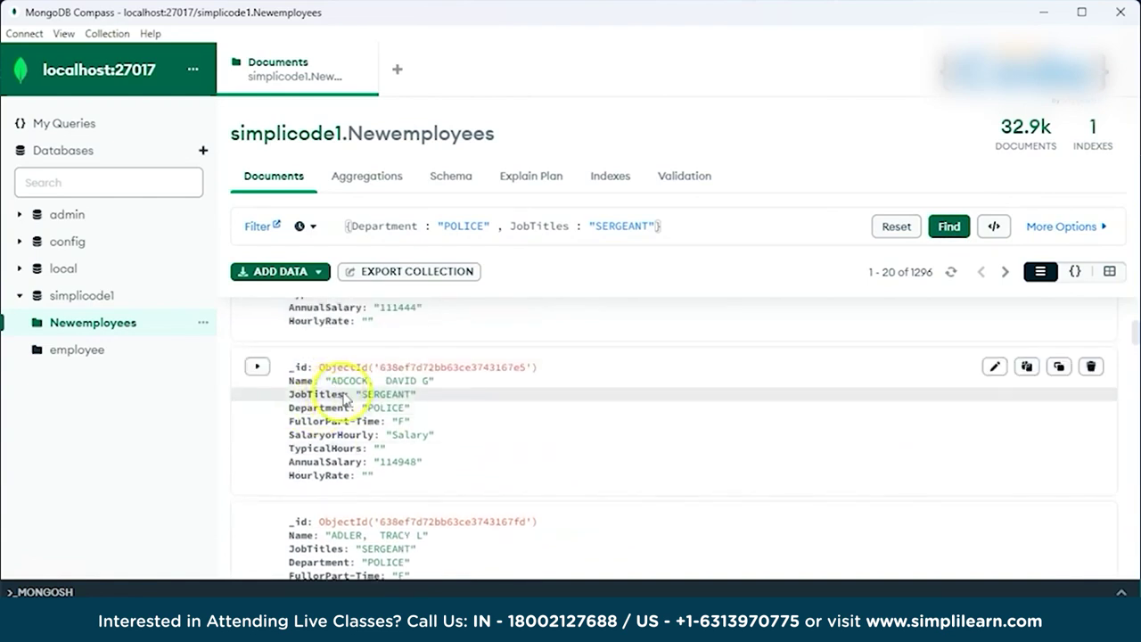
scroll(410, 426, down, 5)
scroll(412, 428, down, 3)
click(530, 178)
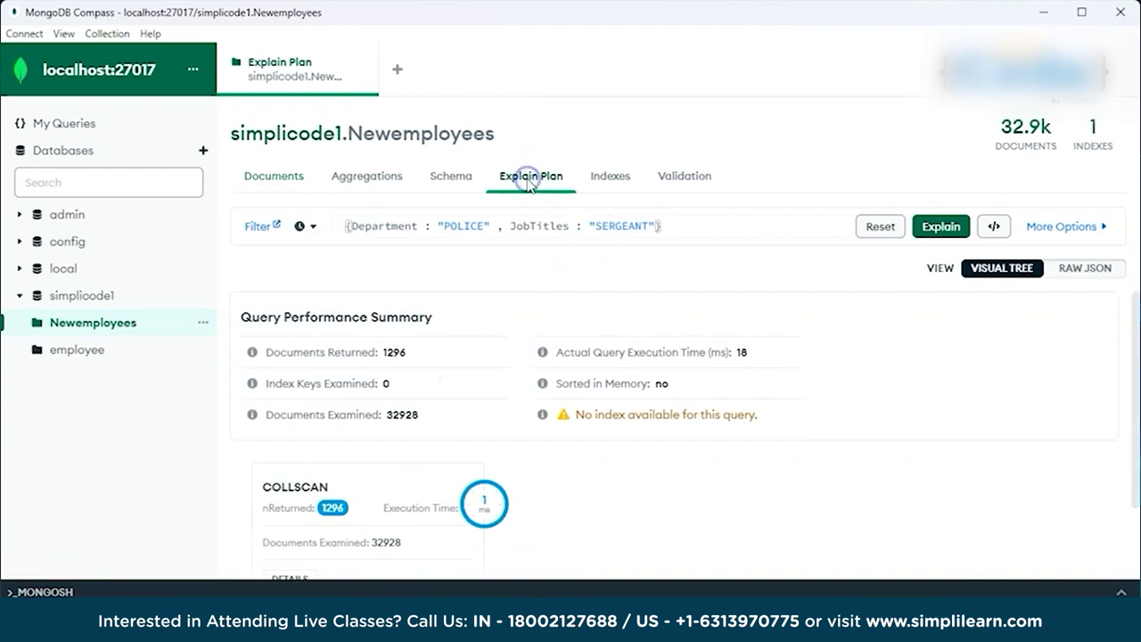
click(943, 224)
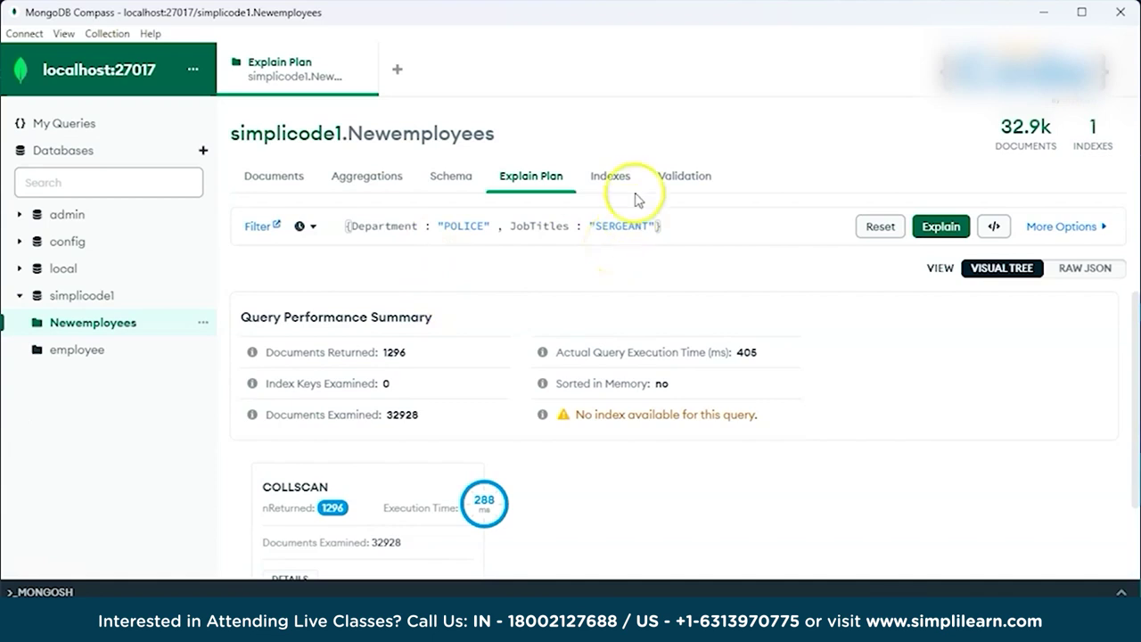
Create an index on the Department field of the Newemployees collection with type 1 (asc).
click(612, 177)
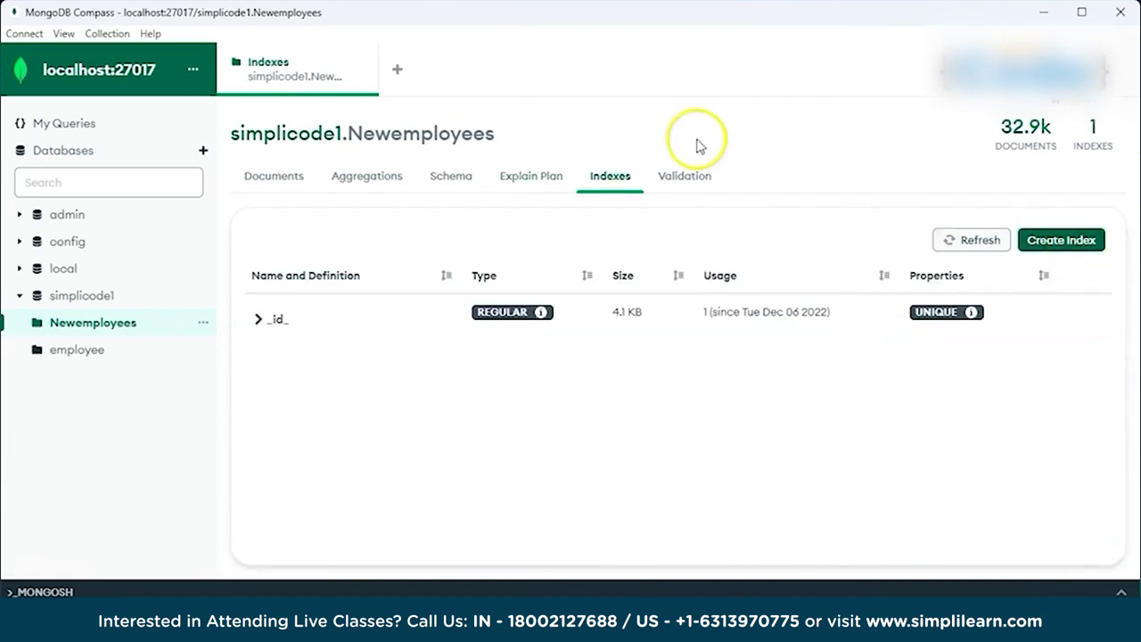
click(1041, 242)
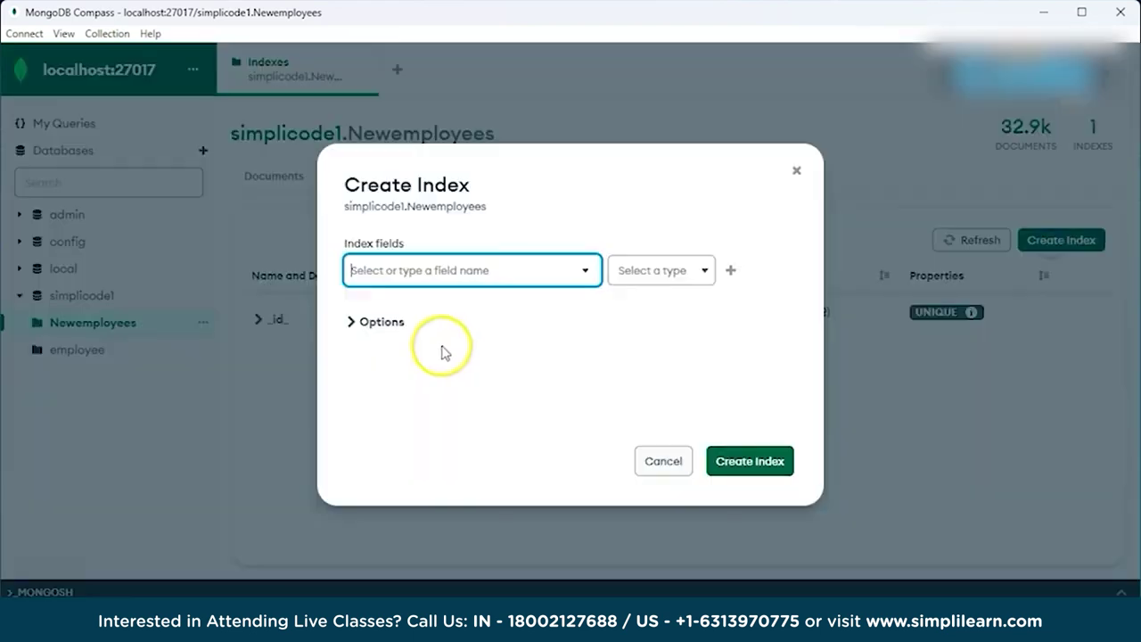
click(522, 258)
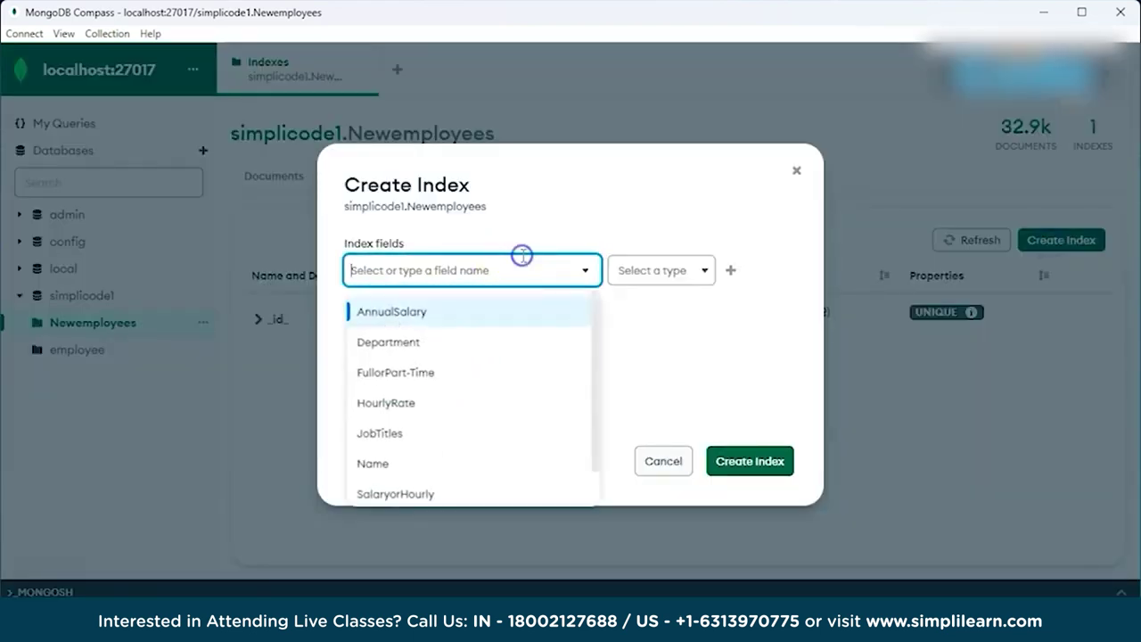
click(449, 340)
click(698, 270)
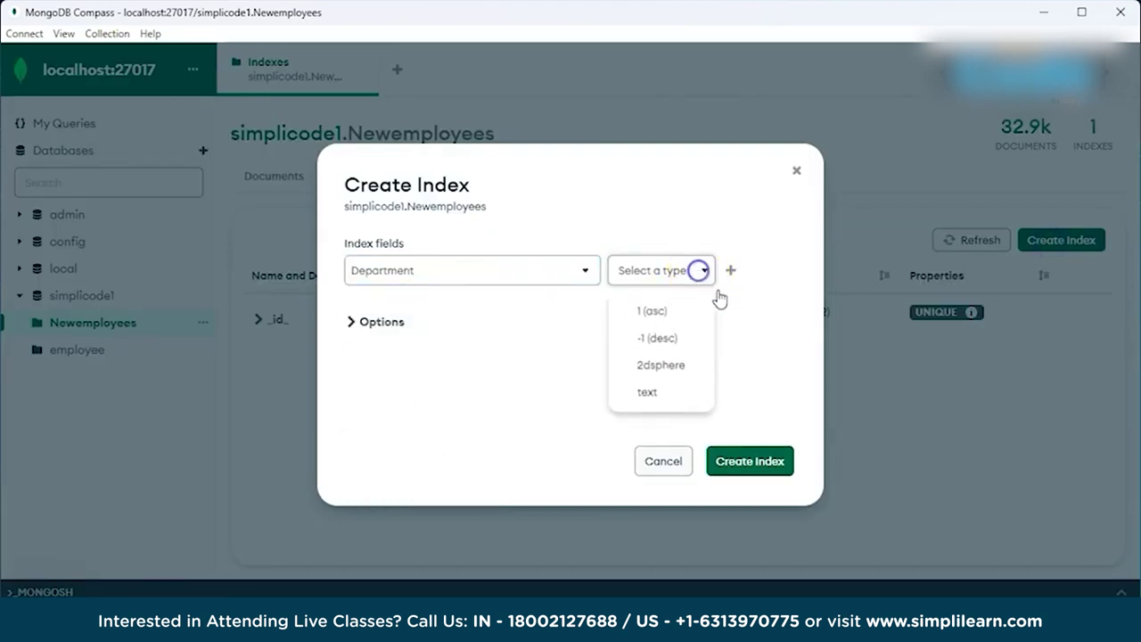
click(655, 311)
click(769, 477)
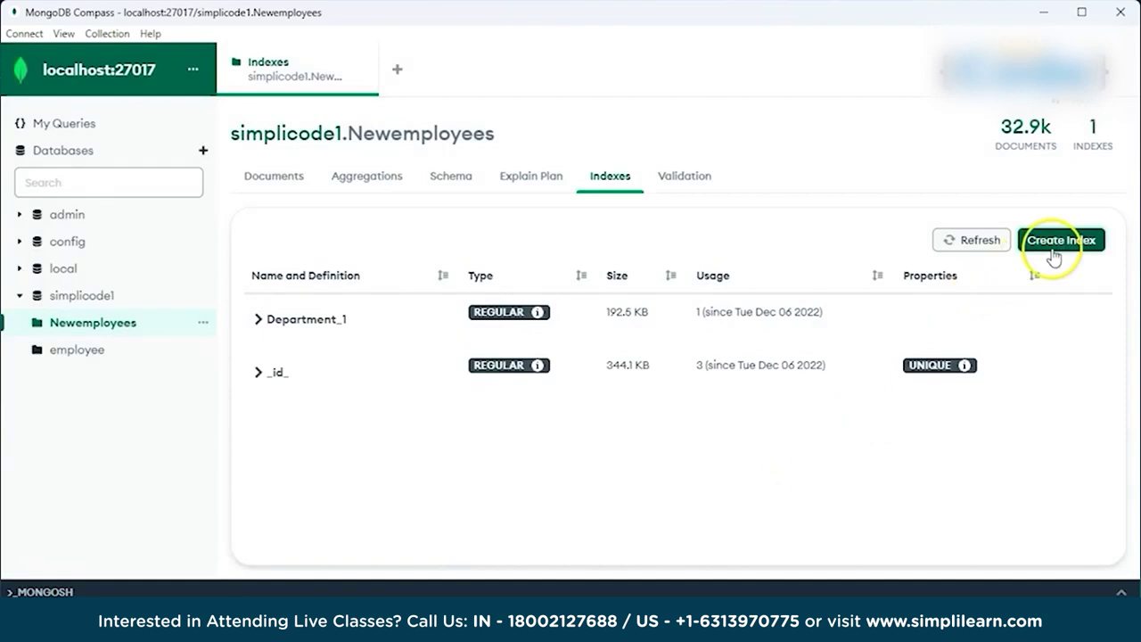
Create a second Newemployees index on the JobTitles field with type 1 (asc).
click(1054, 247)
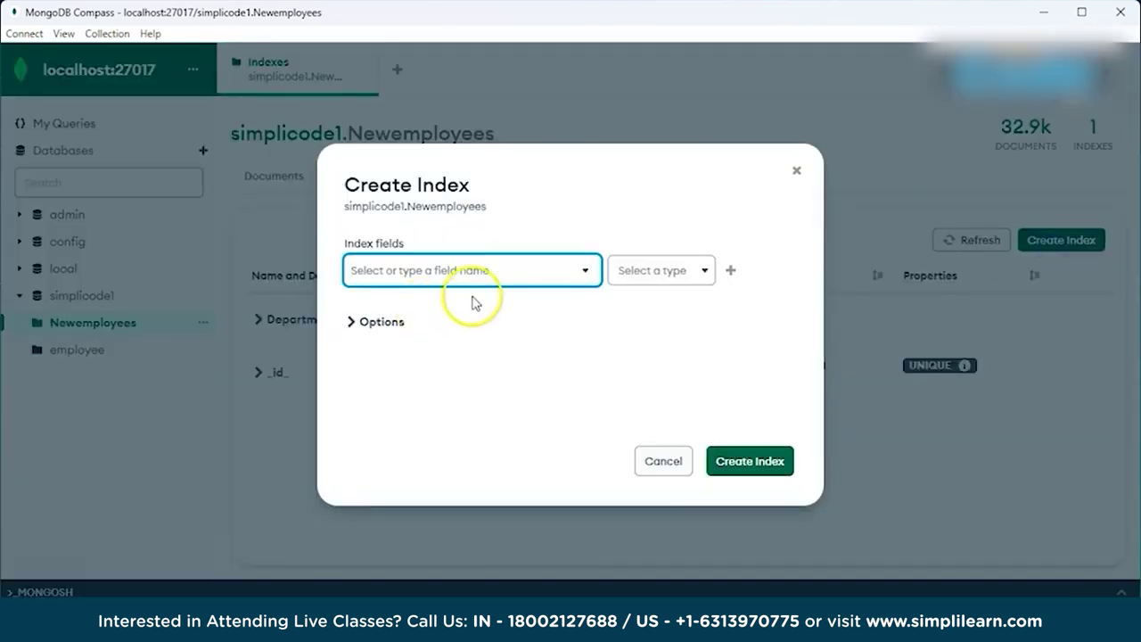
click(533, 271)
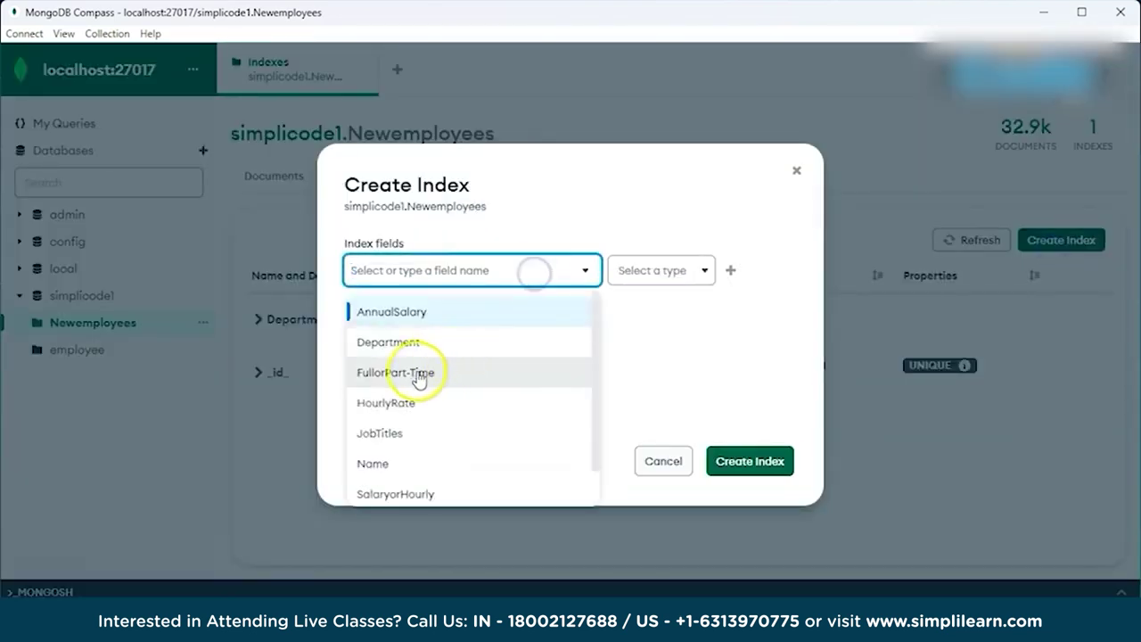
click(382, 433)
click(704, 269)
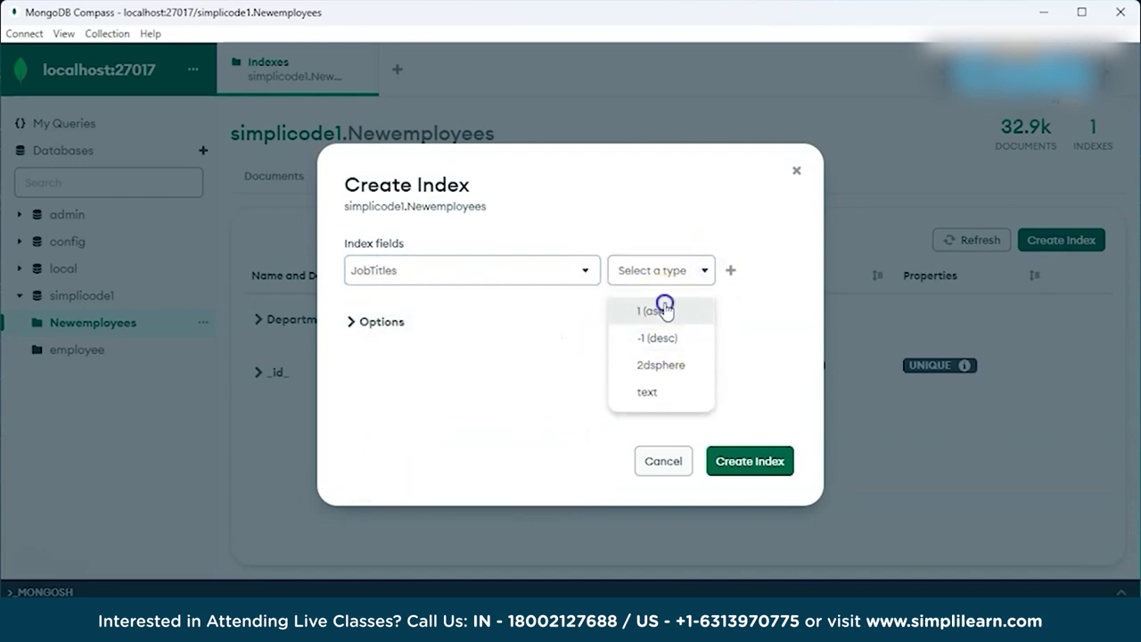
click(664, 308)
click(753, 473)
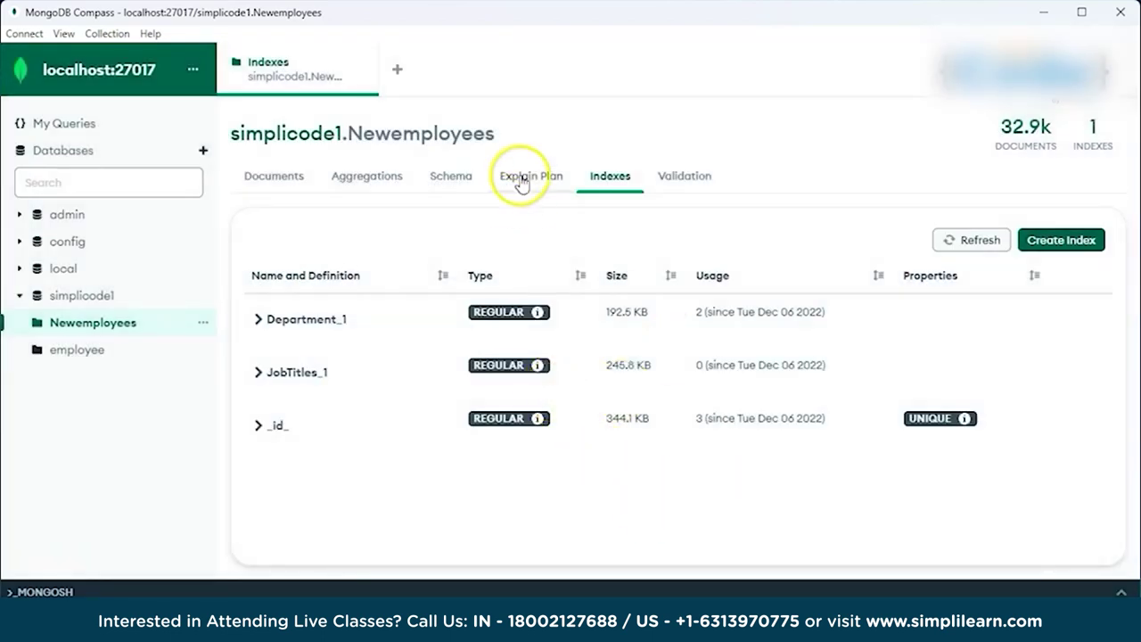
Rerun the combined Department and JobTitles query on the documents, and run its explain plan with both indexes in place.
click(287, 175)
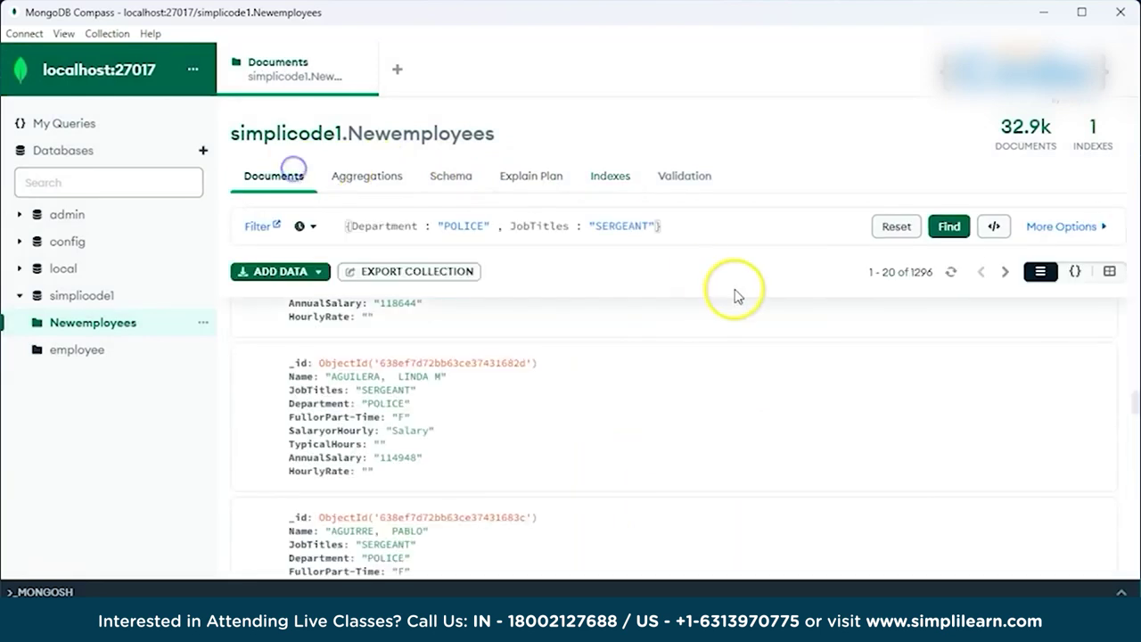
click(950, 225)
scroll(520, 352, up, 3)
scroll(519, 352, down, 3)
click(545, 181)
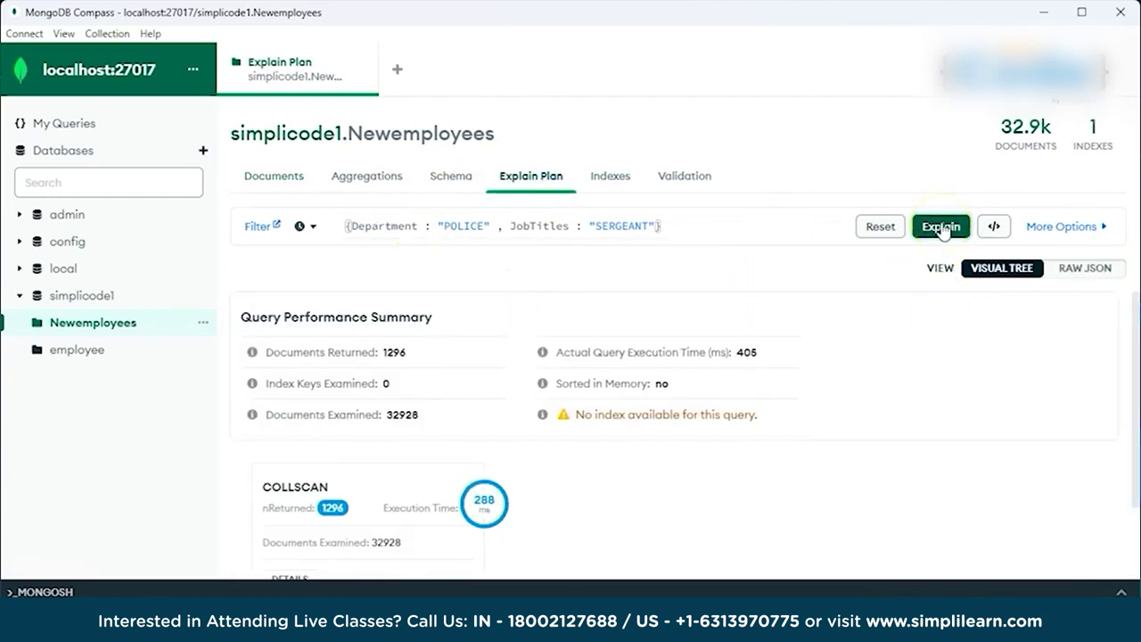
click(670, 227)
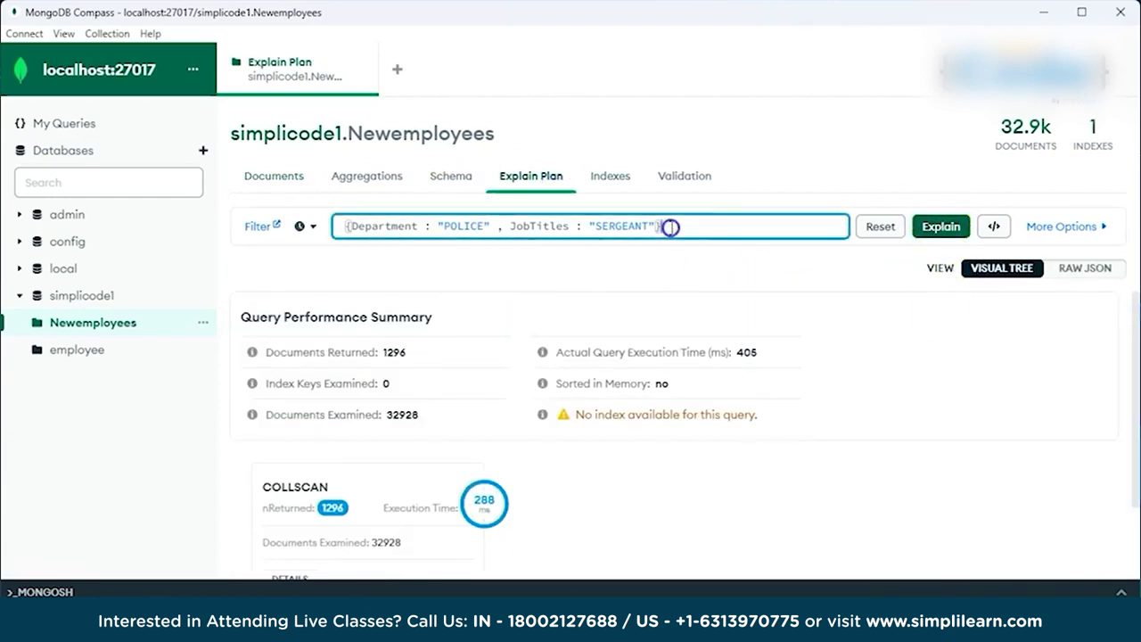
click(940, 226)
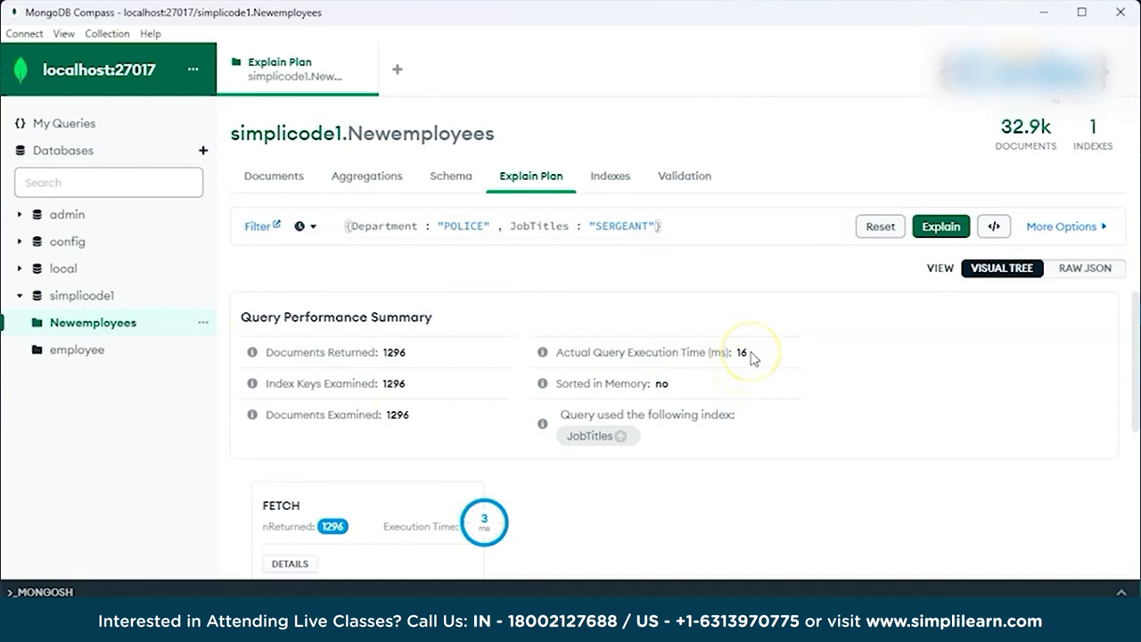
Run the explain plan once more and examine the execution time, the index used and the plan stages.
scroll(585, 445, down, 3)
scroll(583, 454, up, 3)
click(934, 228)
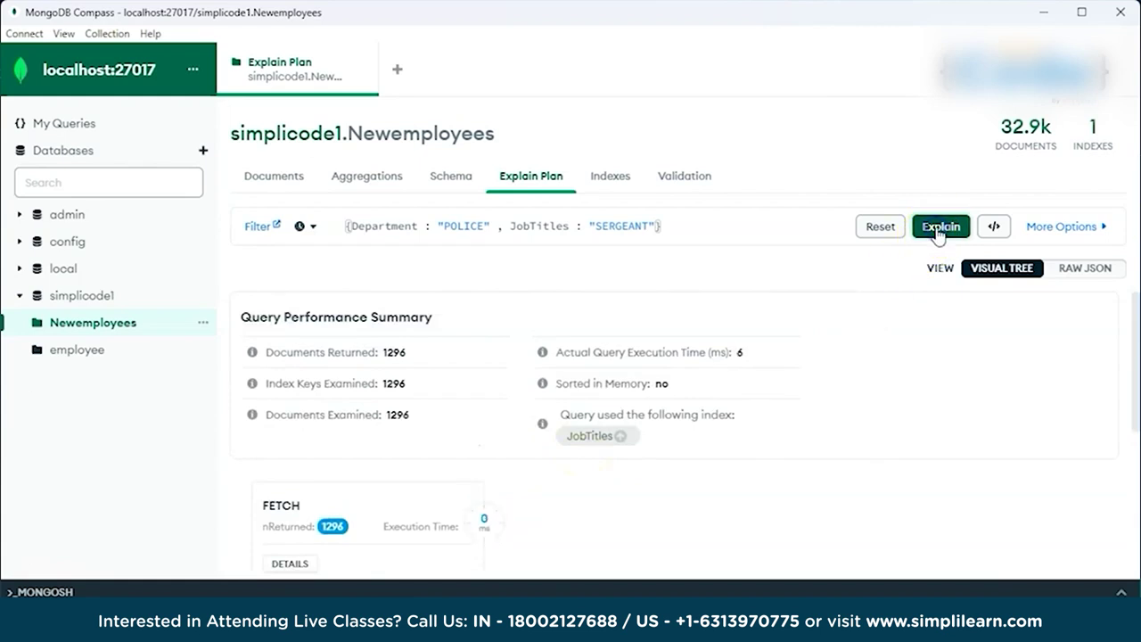
scroll(644, 423, down, 5)
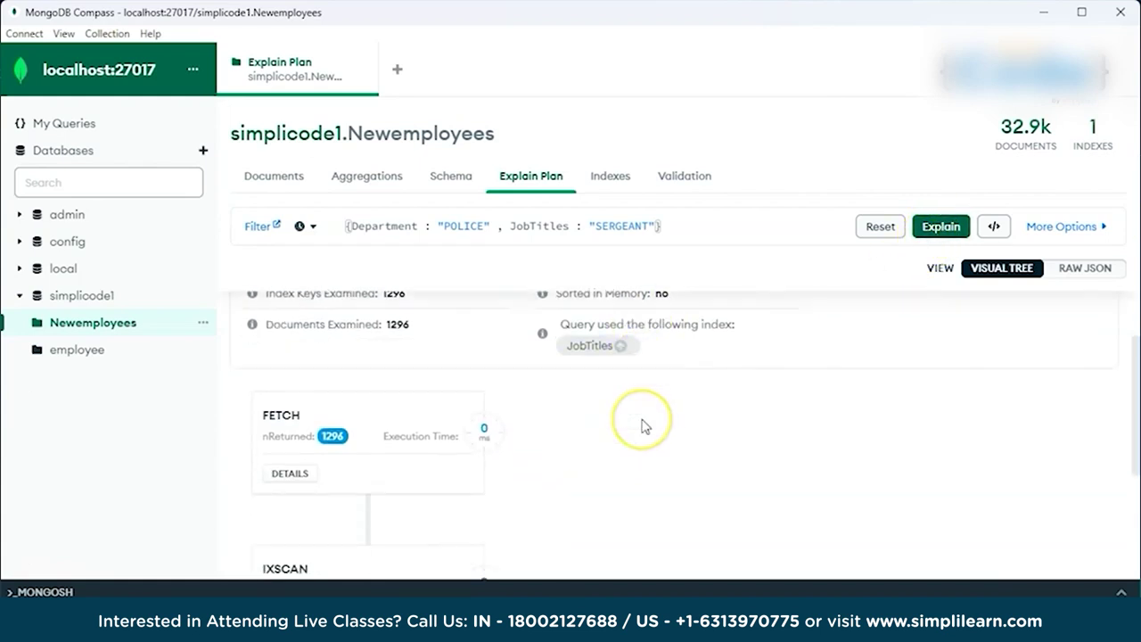
scroll(645, 427, up, 3)
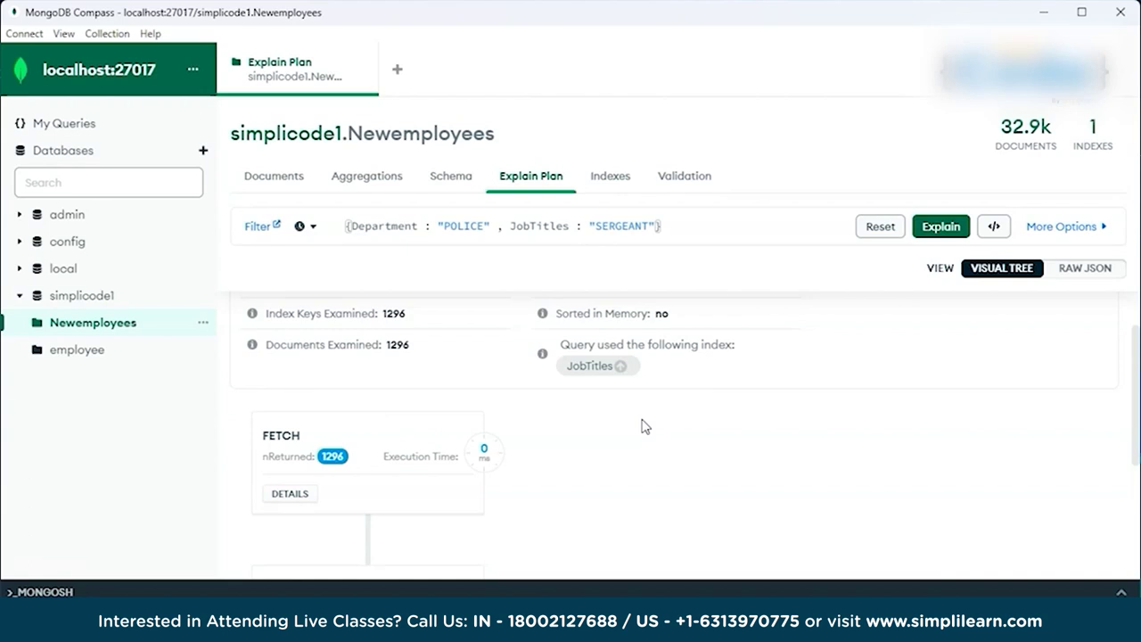
click(273, 177)
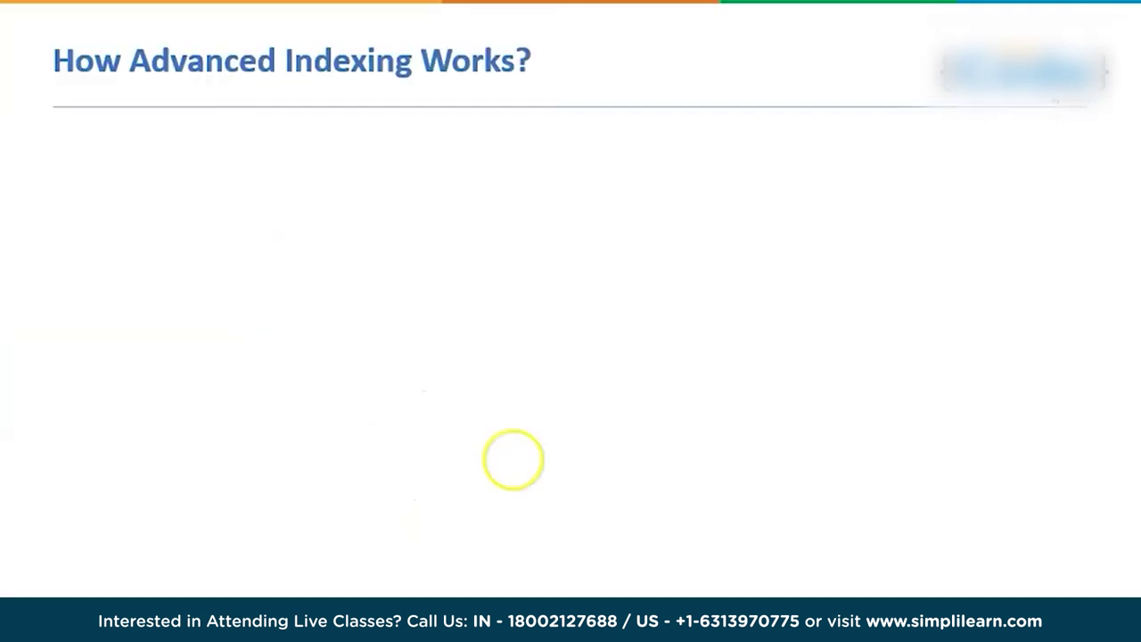
click(596, 349)
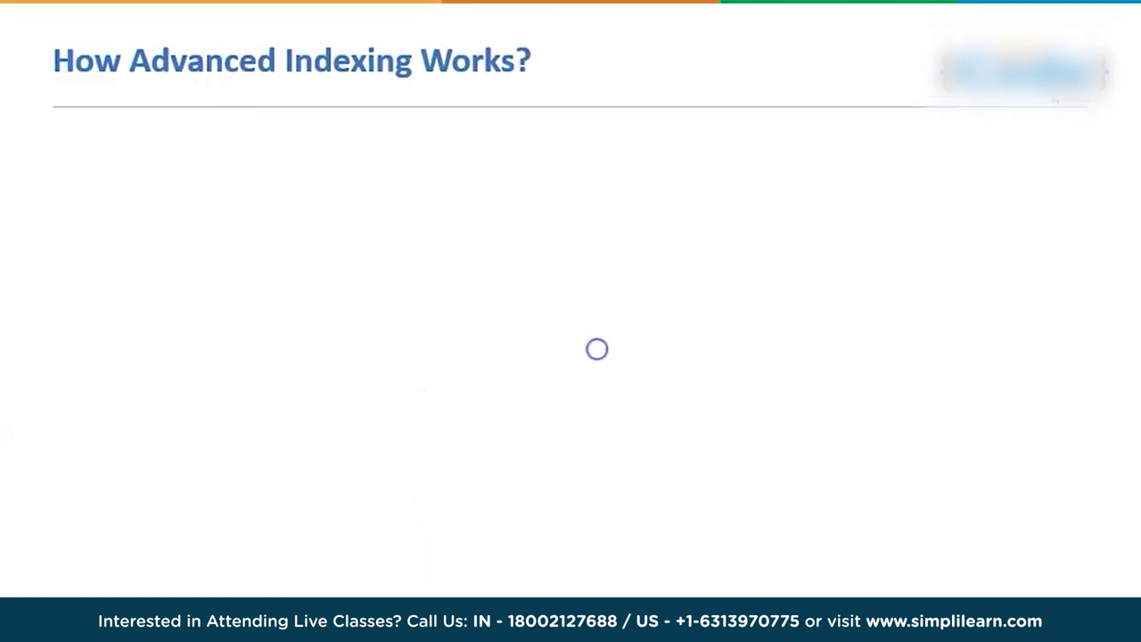